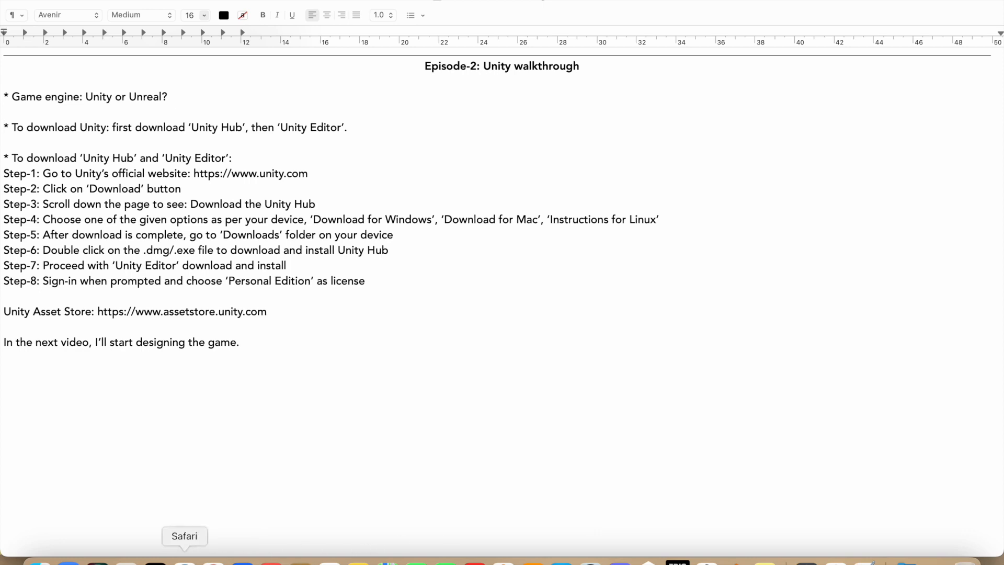
# Switch to Safari and download the Mac version of Unity Hub from the Unity website's download page
pyautogui.click(185, 561)
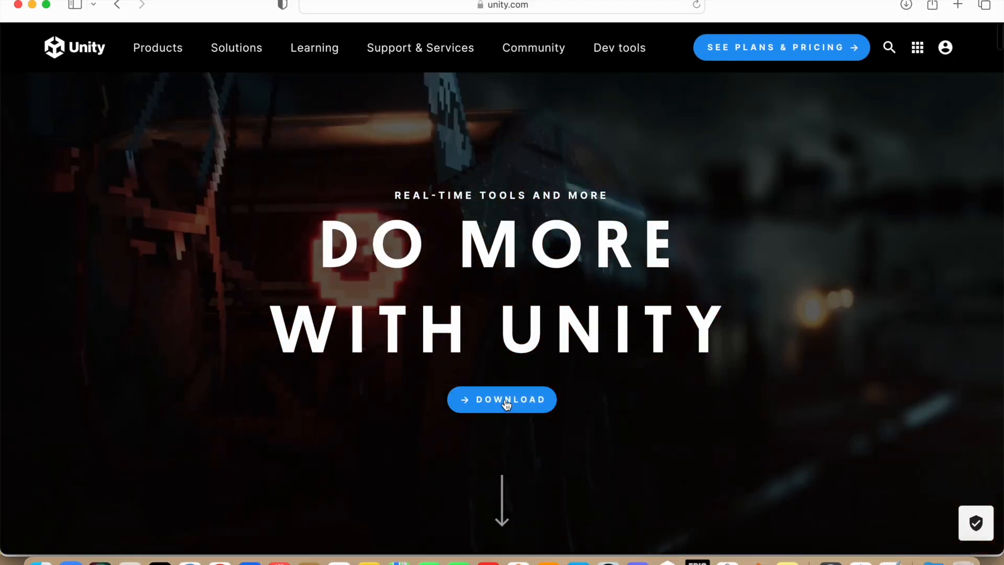
pyautogui.click(506, 402)
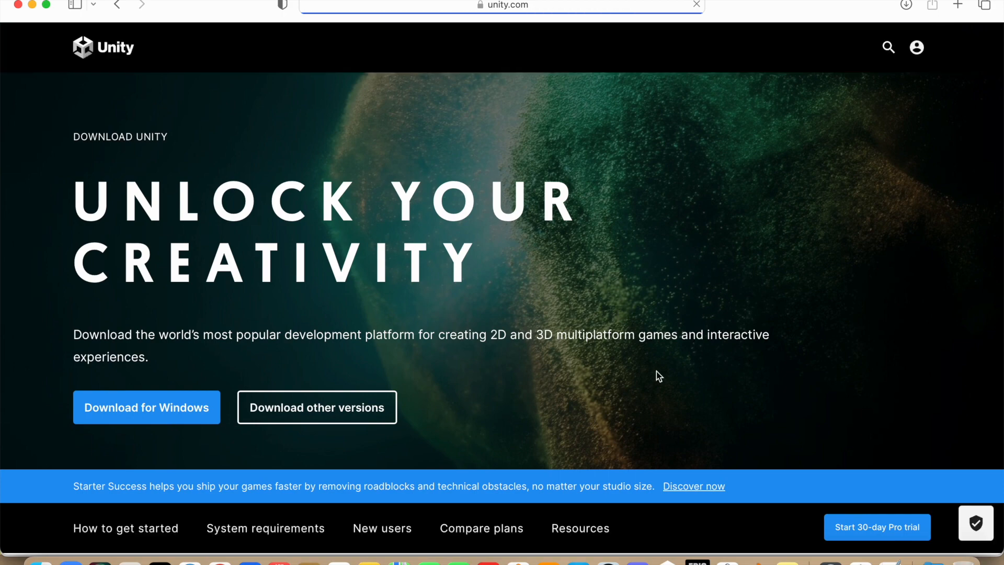
pyautogui.scroll(-10, 657, 372)
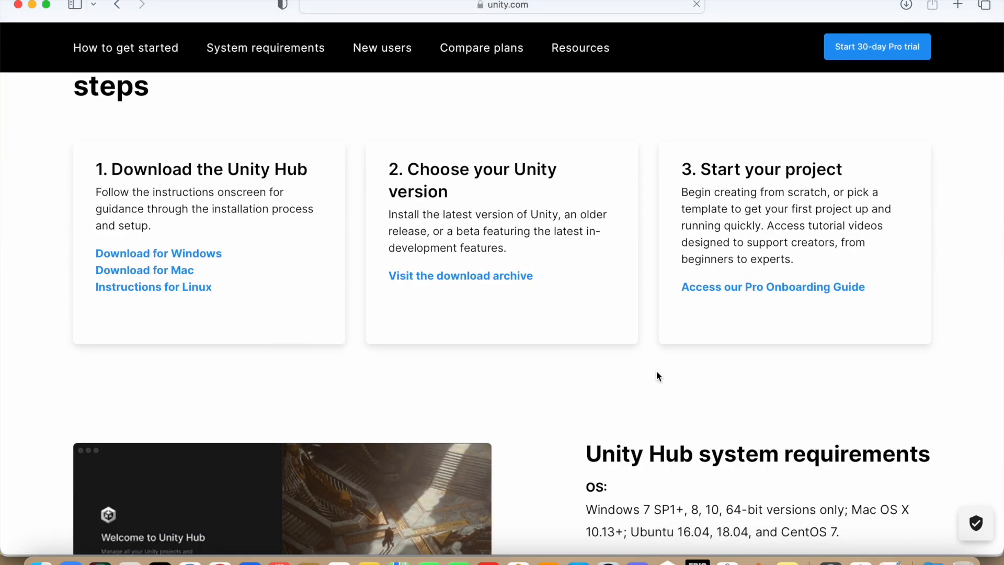
pyautogui.scroll(1, 657, 373)
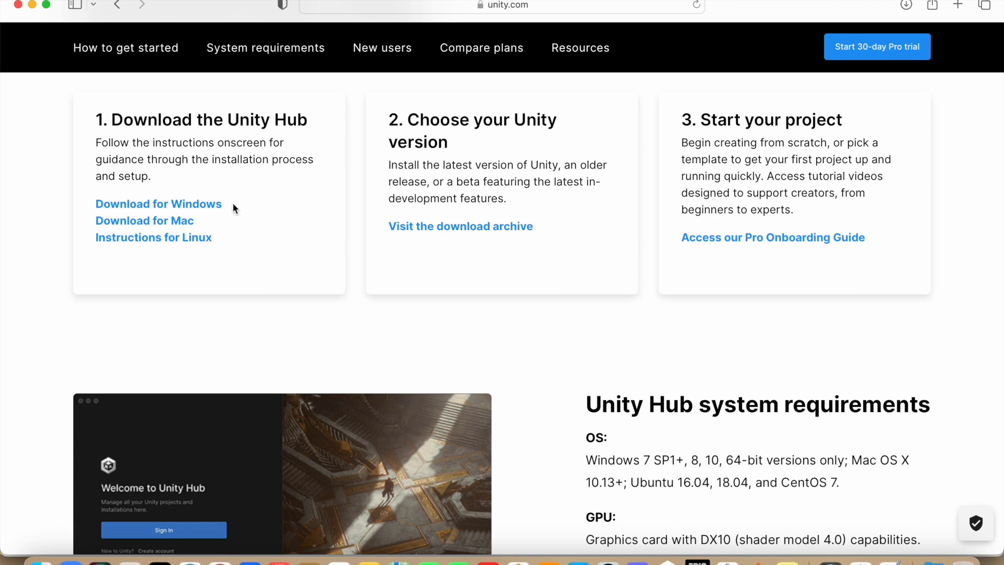
pyautogui.click(186, 222)
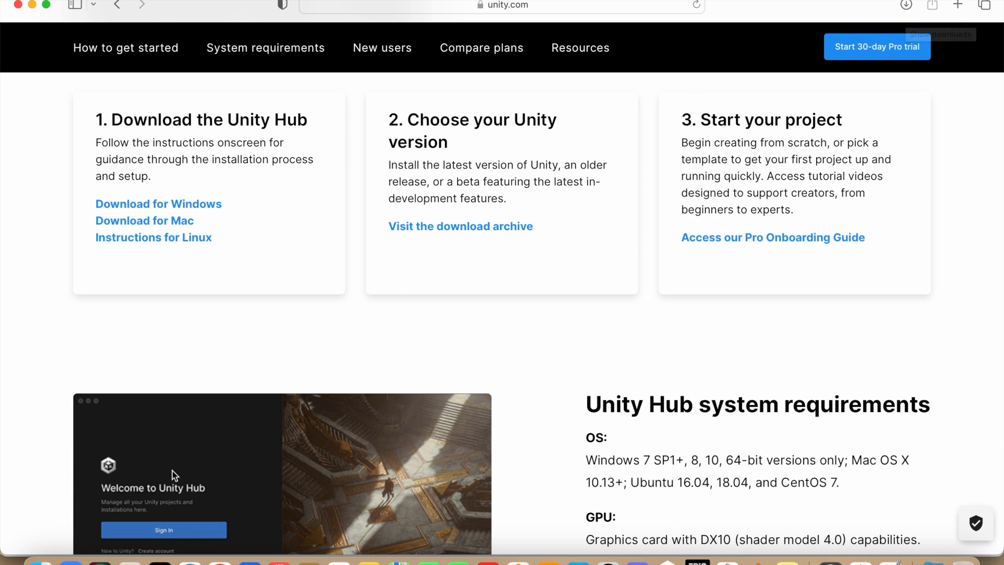
# Open UnityHubSetup.dmg from the Downloads folder in Finder and agree to the Unity license agreement
pyautogui.click(41, 561)
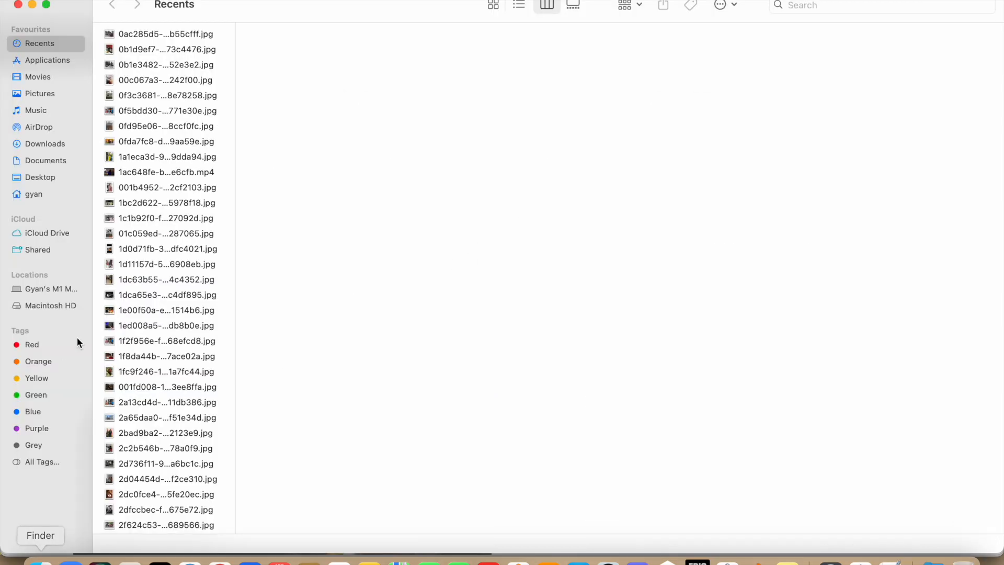
pyautogui.click(48, 147)
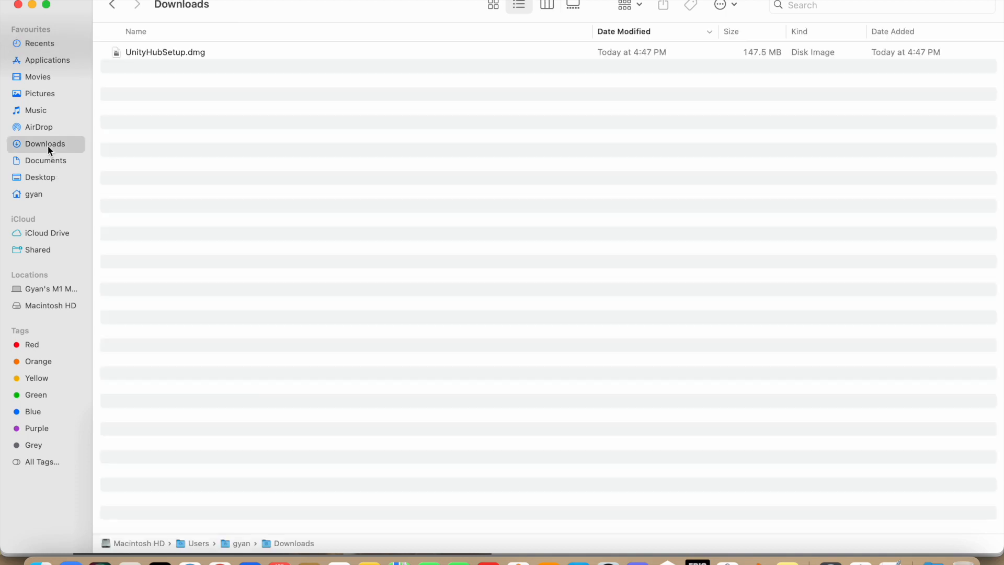
pyautogui.doubleClick(192, 54)
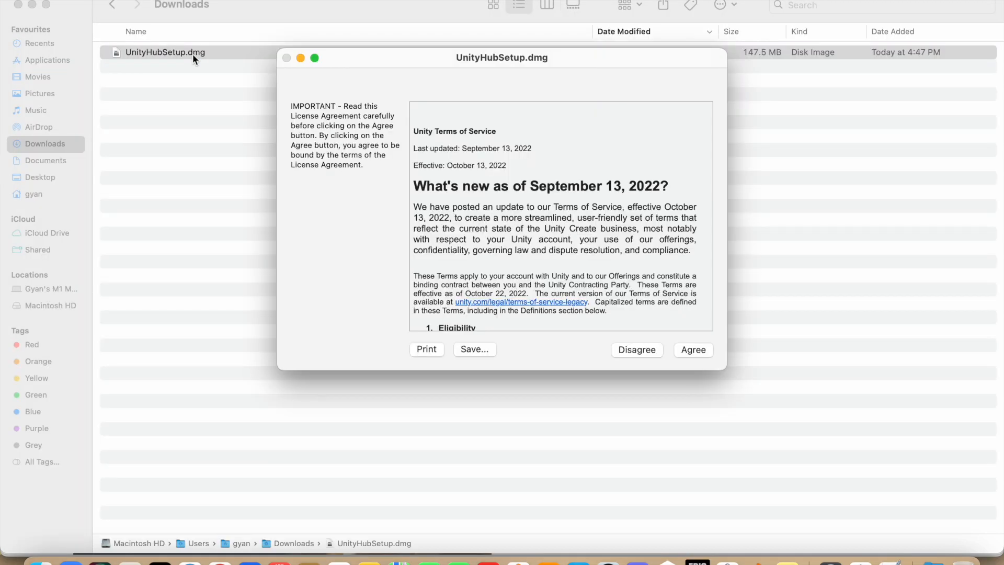
pyautogui.click(693, 350)
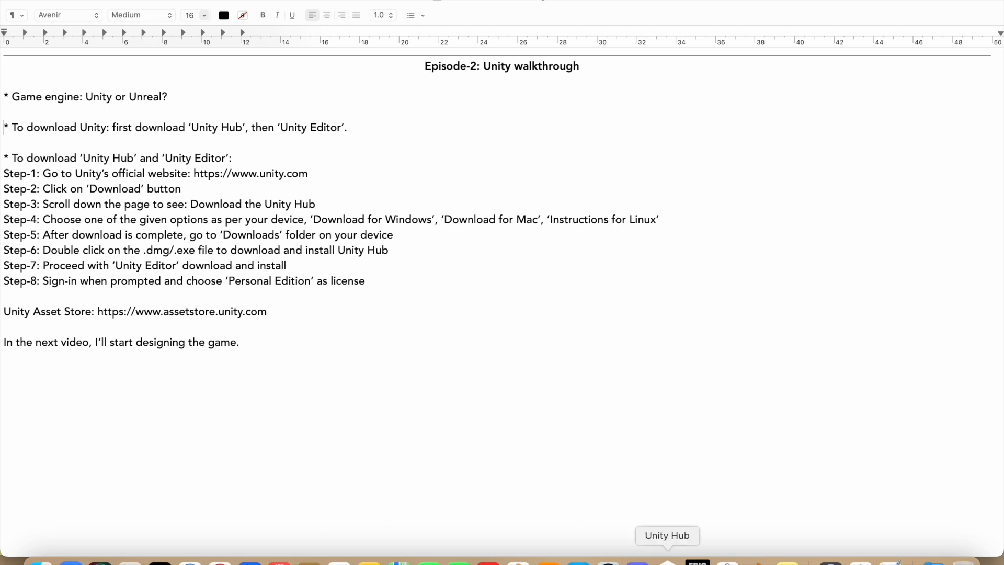
# Switch to Unity Hub and look through its Installs, Learn and Community sections
pyautogui.click(668, 559)
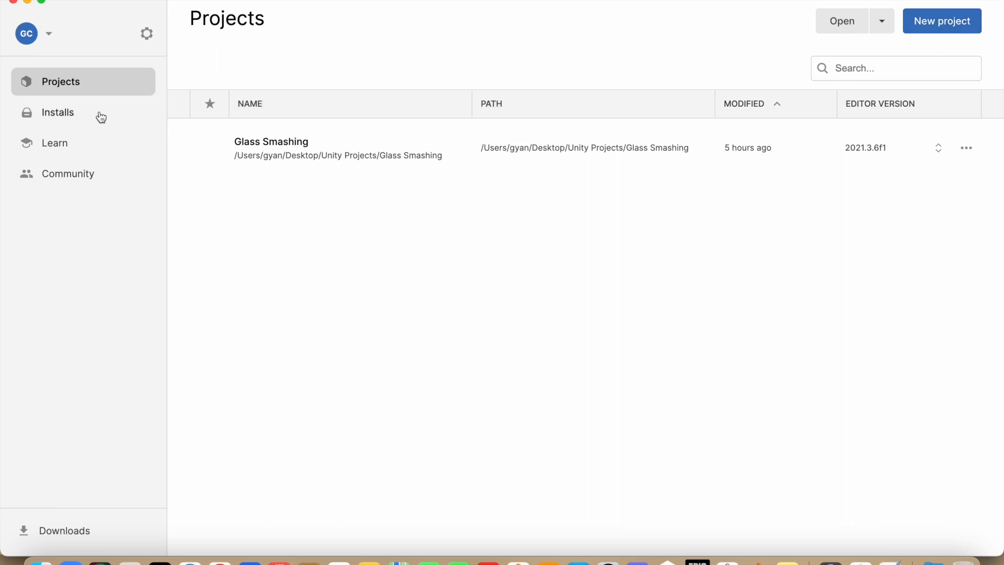
pyautogui.click(78, 115)
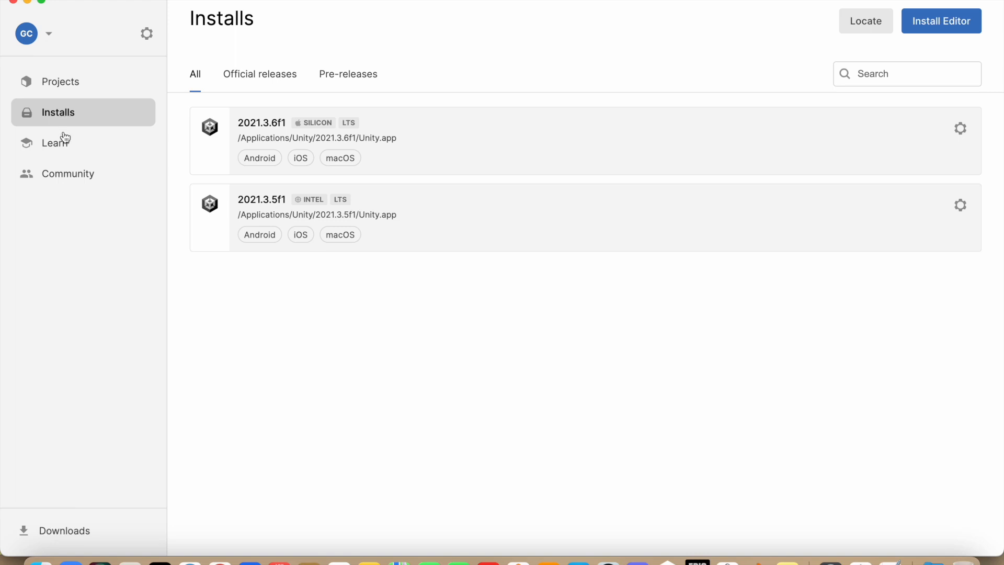
pyautogui.click(60, 149)
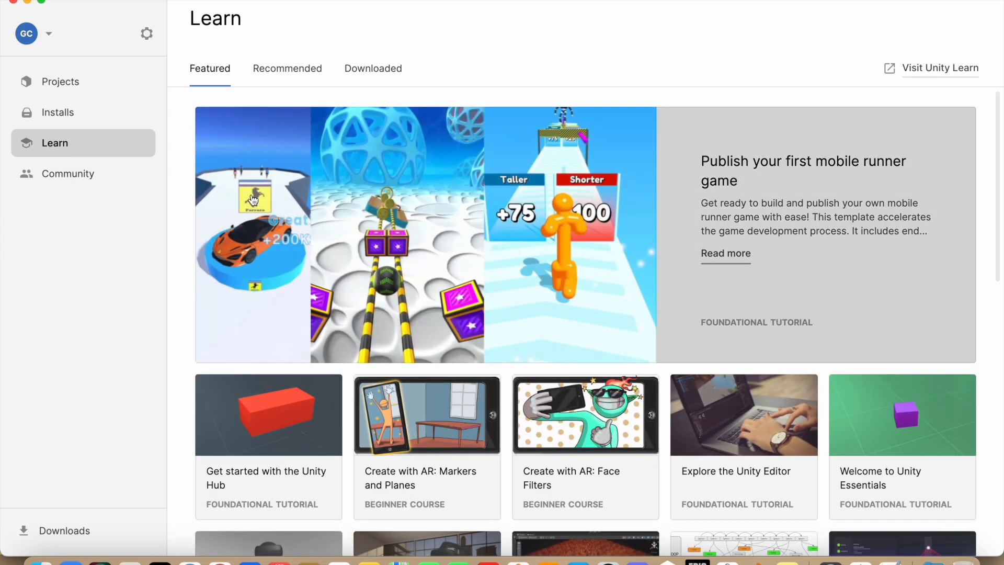
pyautogui.click(81, 179)
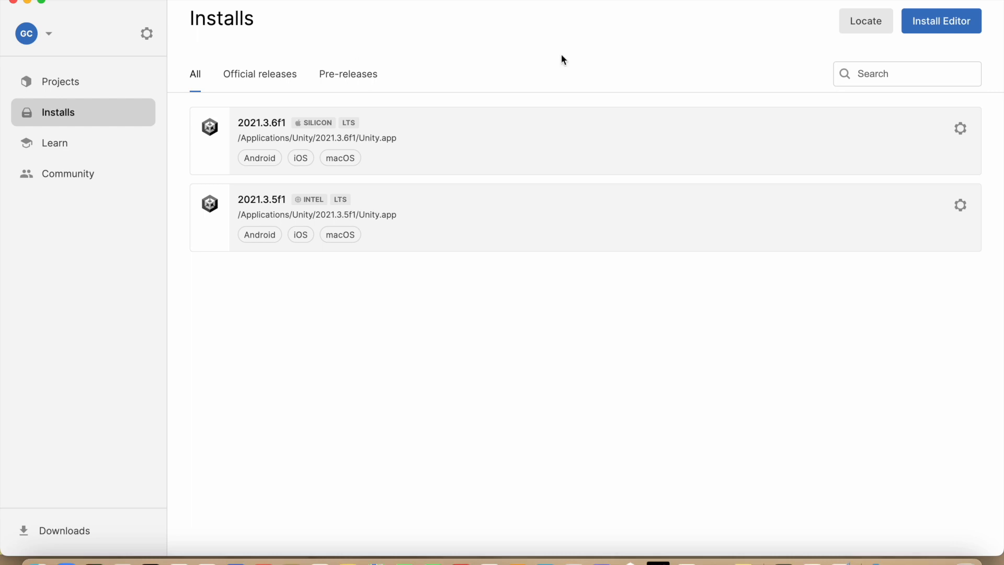
# Set up installing Unity 2021.3.22f1 (Silicon) with Android, iOS and Mac (IL2CPP) build support, and agree to the Android SDK and NDK license terms
pyautogui.click(944, 23)
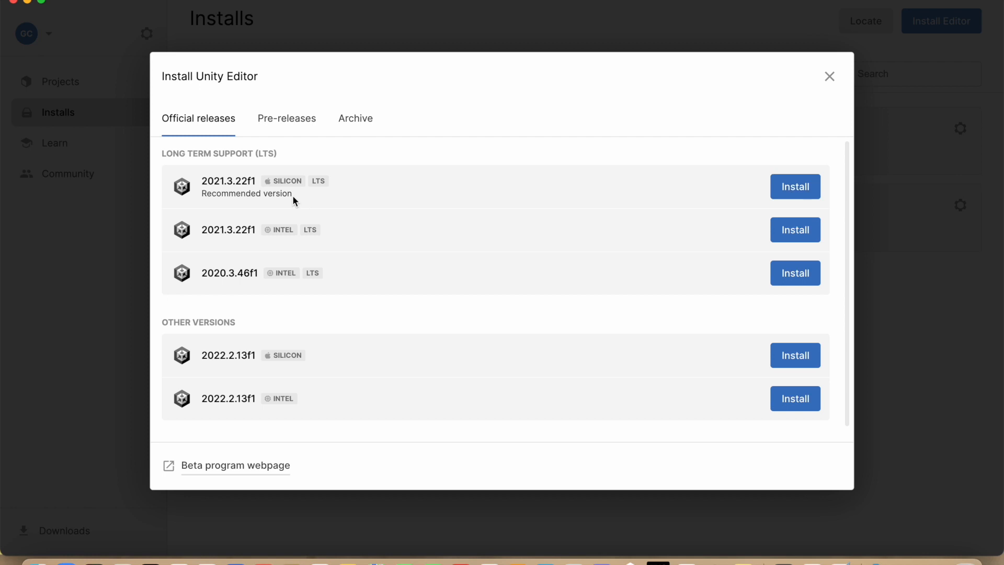
pyautogui.click(798, 187)
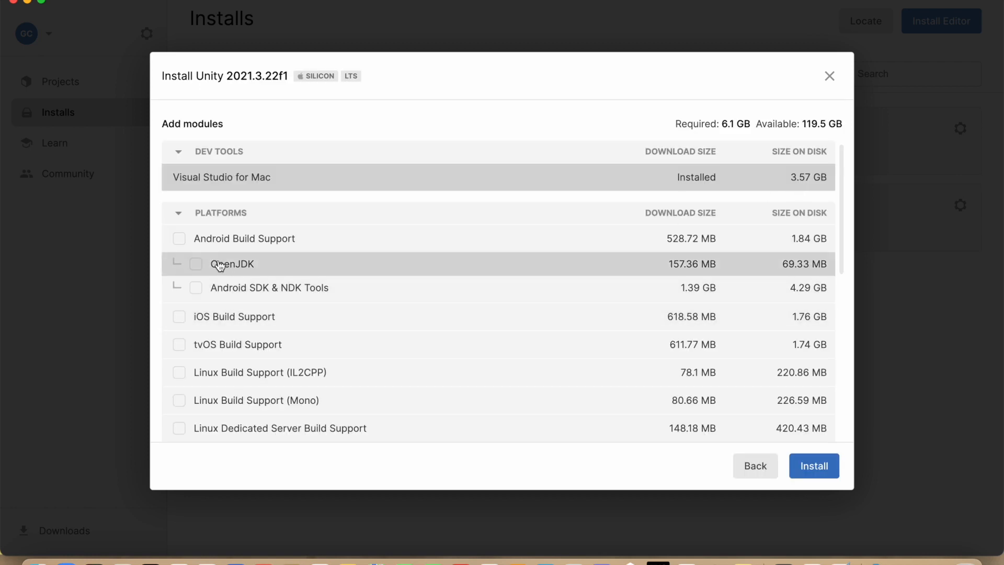
pyautogui.click(180, 241)
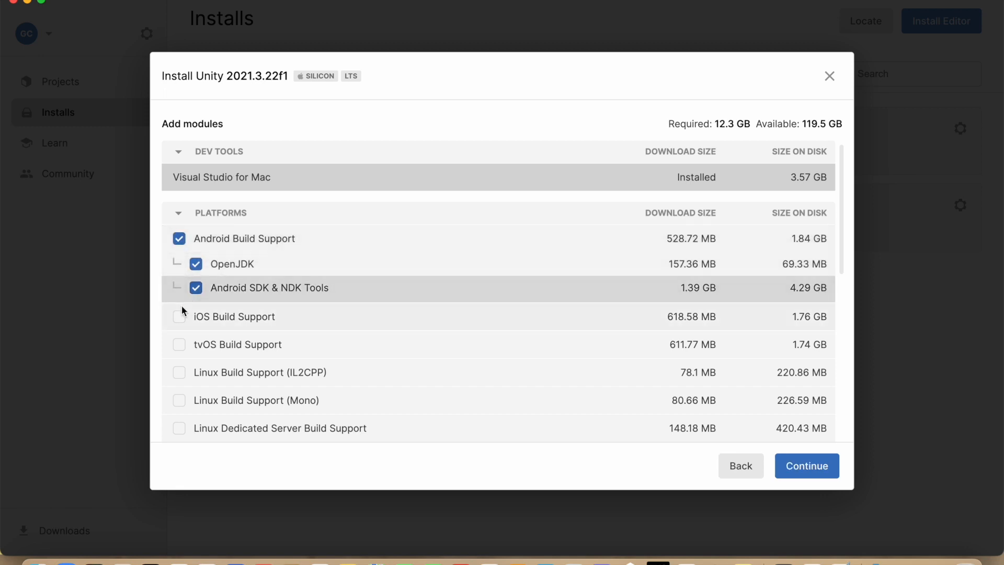
pyautogui.click(177, 319)
pyautogui.scroll(-5, 319, 374)
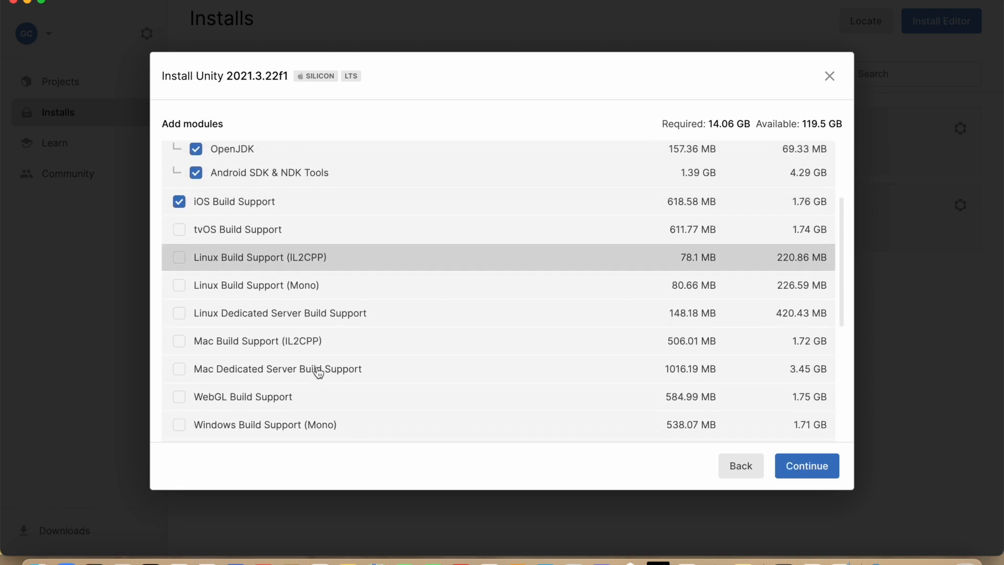
pyautogui.click(183, 344)
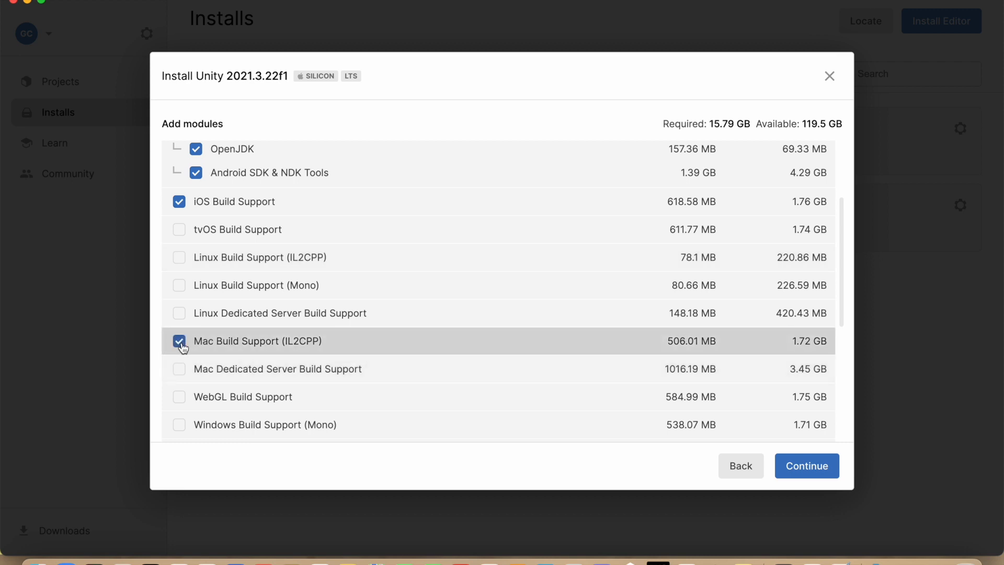
pyautogui.click(782, 463)
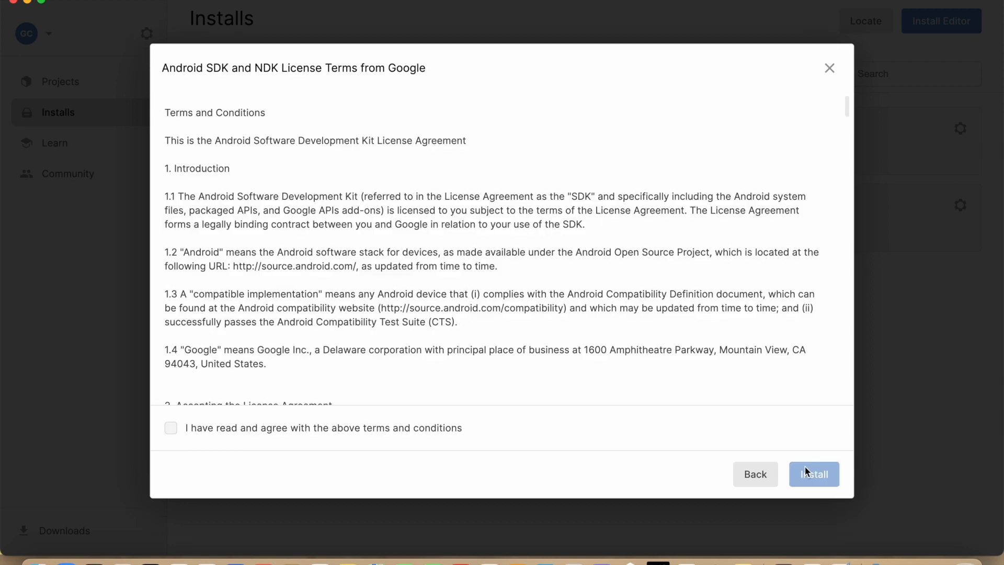
pyautogui.click(172, 429)
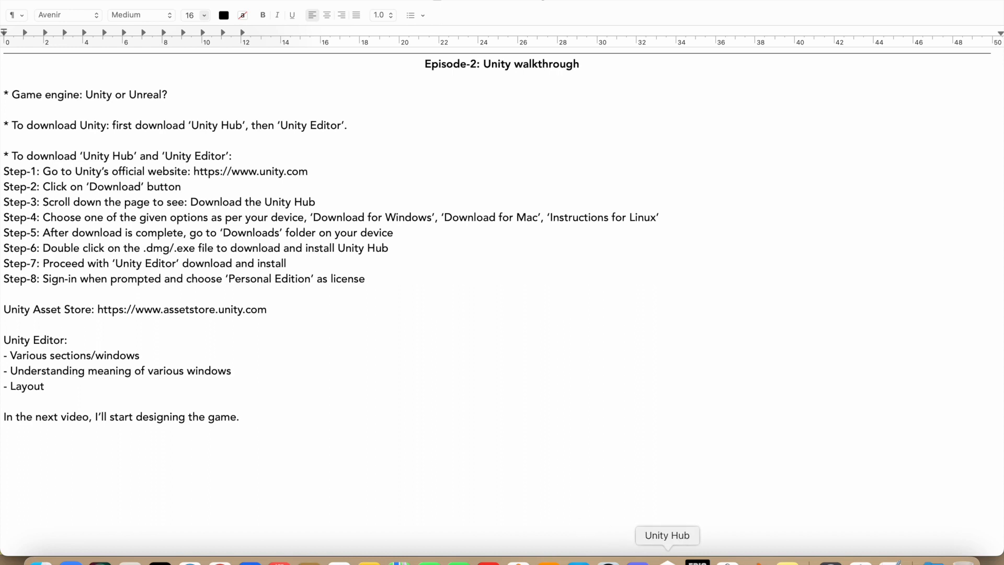
# Create a 3D Core project named Cube Smashing from Unity Hub and dismiss the editor update notice
pyautogui.click(667, 561)
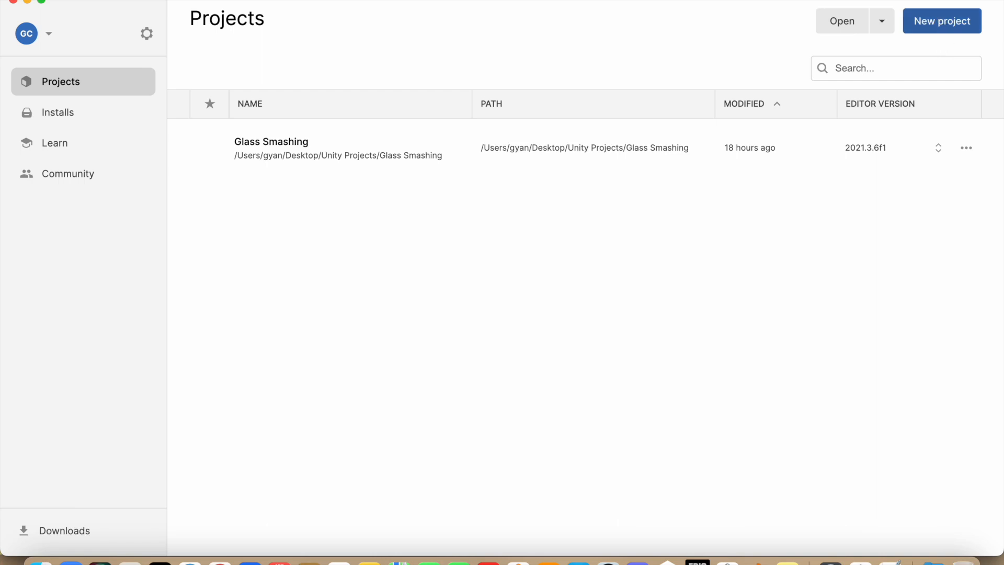
pyautogui.click(943, 23)
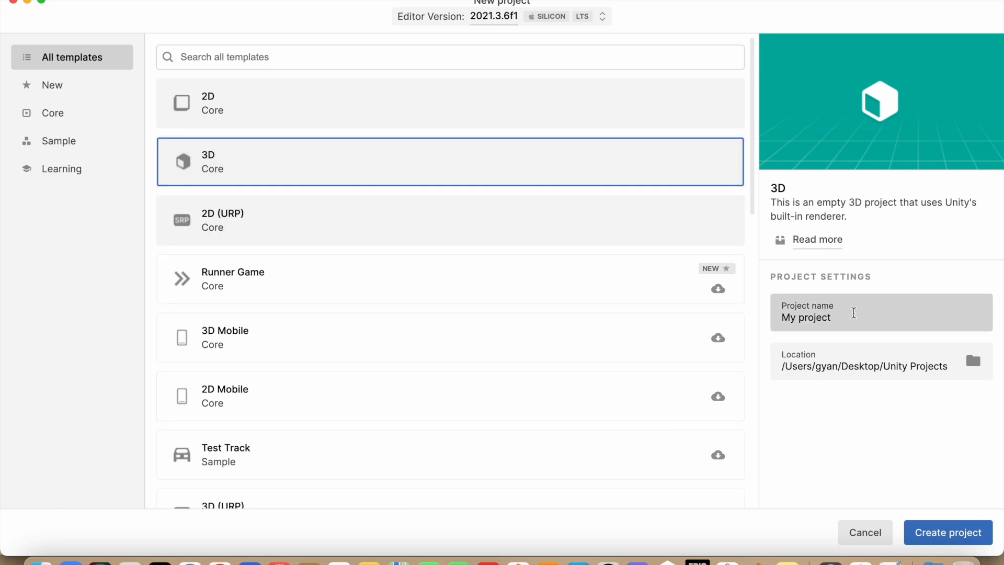
pyautogui.click(855, 315)
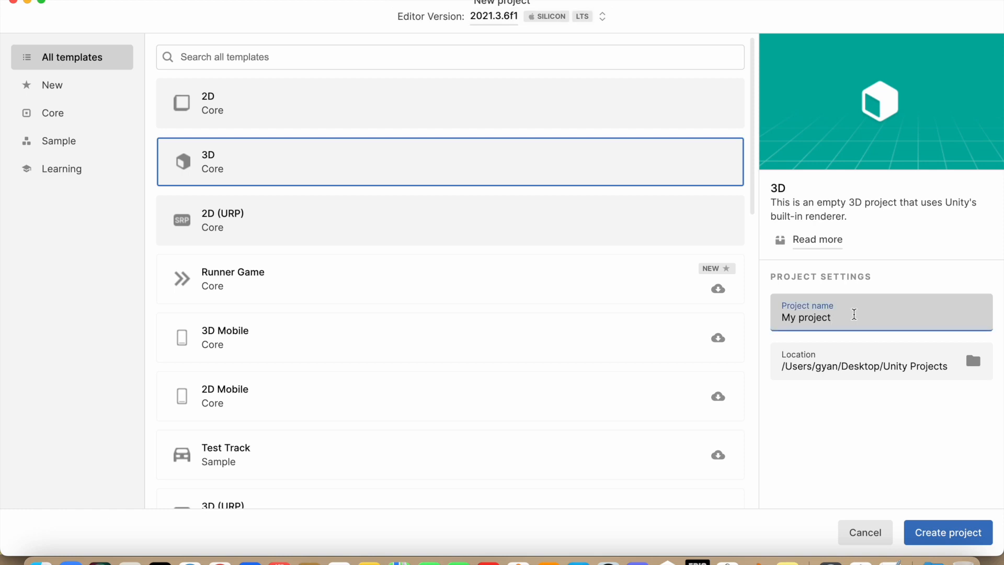
pyautogui.press('BackSpace')
pyautogui.press('BackSpace')
pyautogui.press('BackSpace')
pyautogui.press('BackSpace')
pyautogui.press('BackSpace')
pyautogui.press('BackSpace')
pyautogui.press('BackSpace')
pyautogui.press('BackSpace')
pyautogui.press('BackSpace')
pyautogui.press('BackSpace')
pyautogui.write('Cube Smashing')
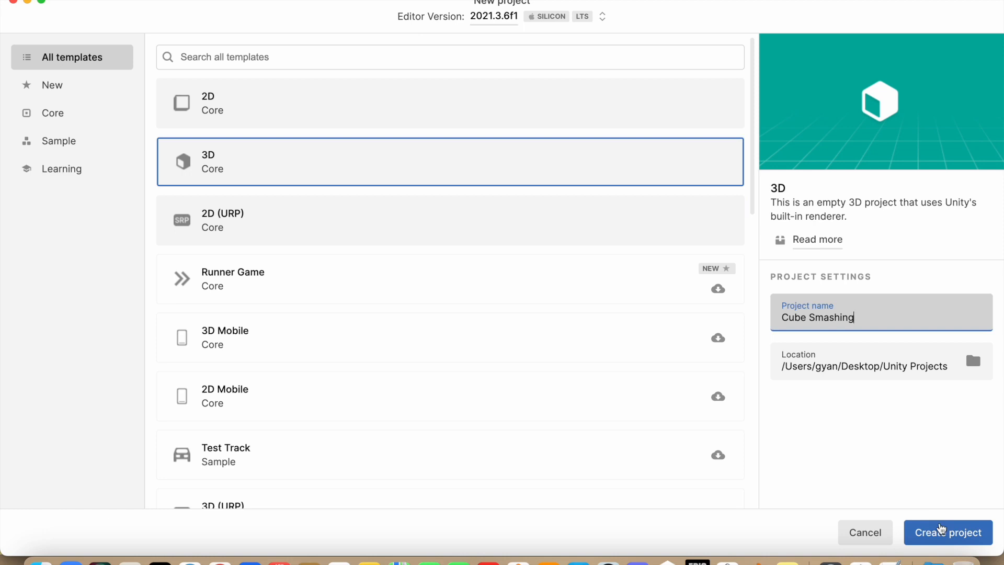
pyautogui.click(947, 533)
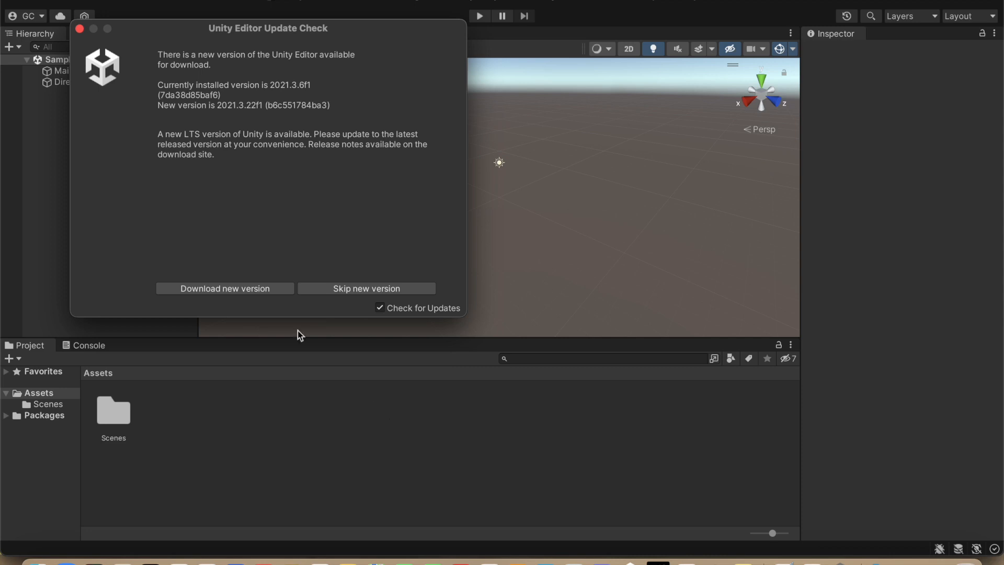
pyautogui.click(80, 29)
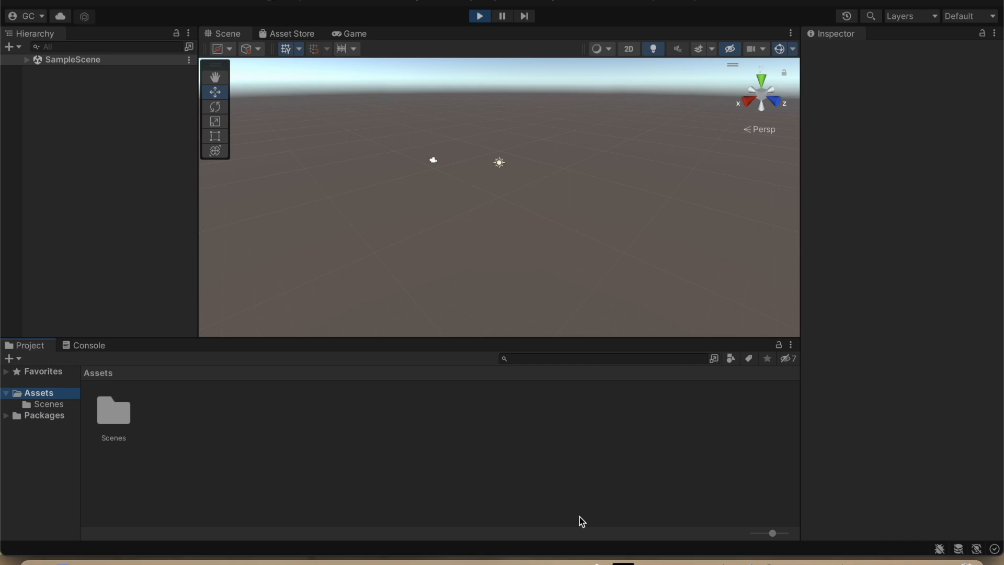
# Create a folder named "2d images" in the project's Assets
pyautogui.click(18, 359)
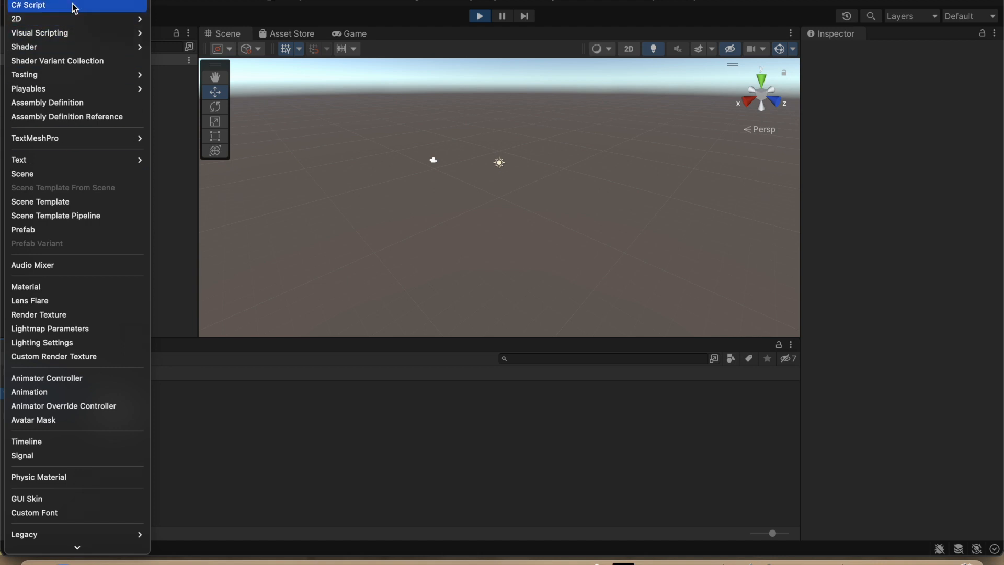
pyautogui.click(26, 0)
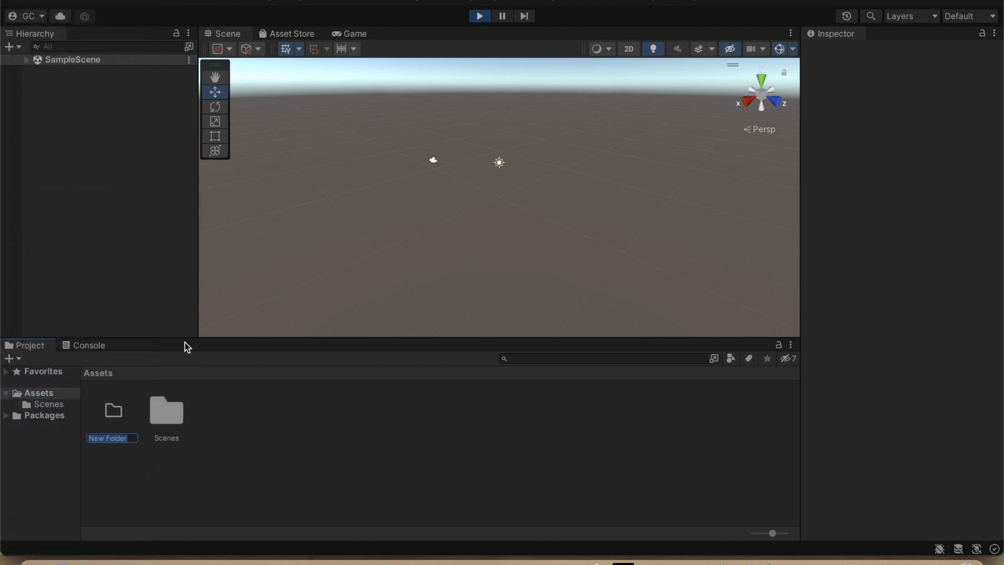
pyautogui.write('2d images')
pyautogui.press('Return')
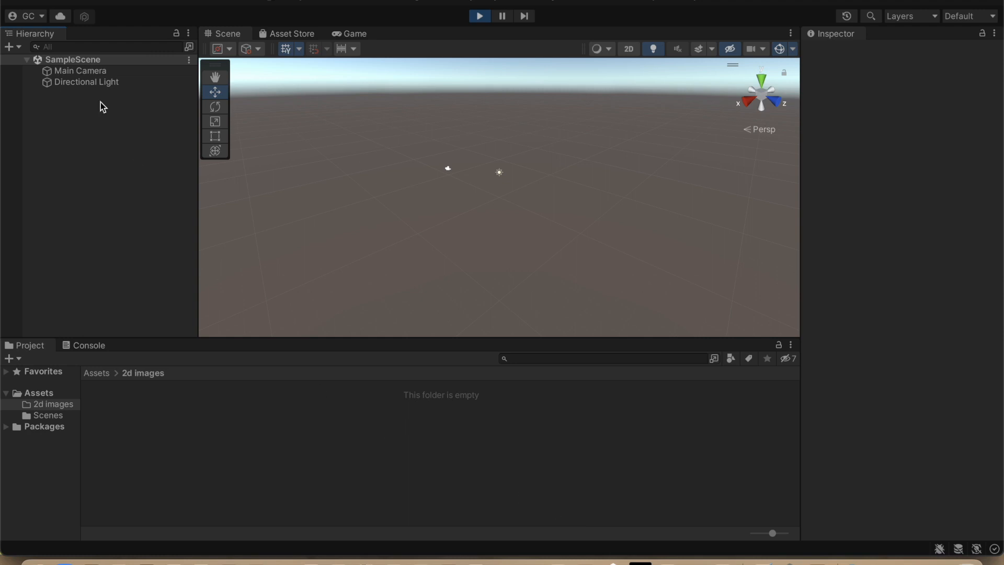
# Add a 3D cube object to SampleScene
pyautogui.click(18, 48)
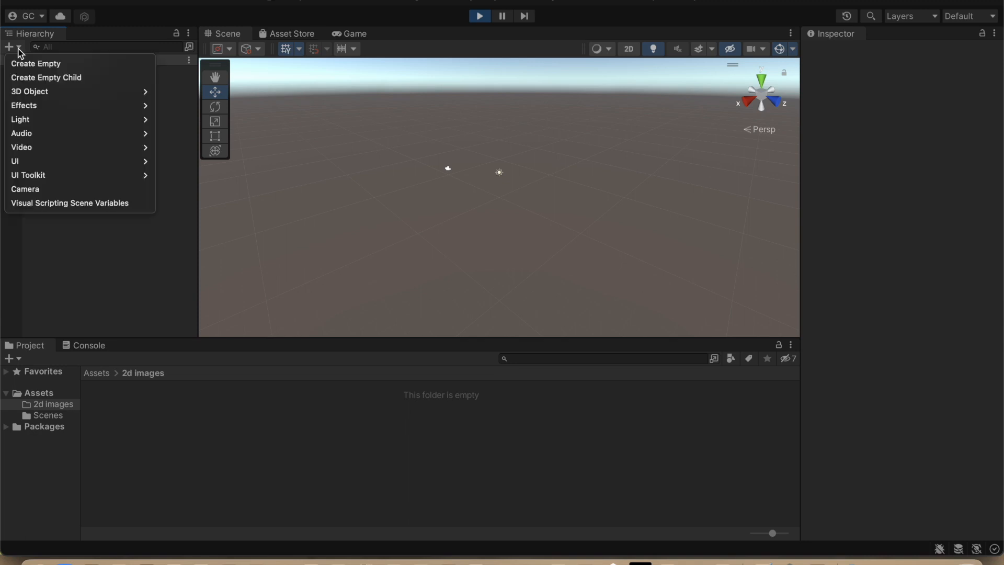
pyautogui.moveTo(23, 89)
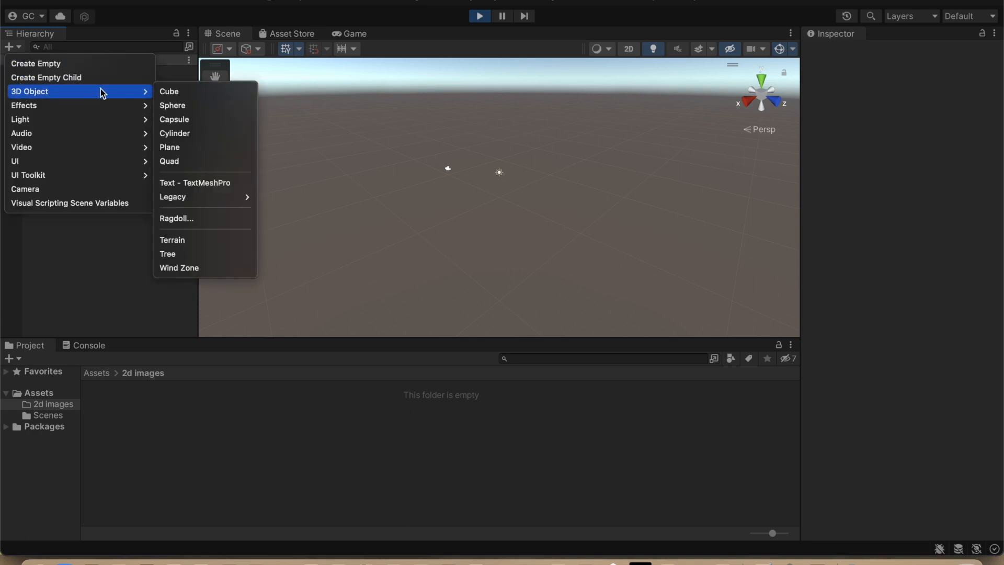
pyautogui.click(165, 92)
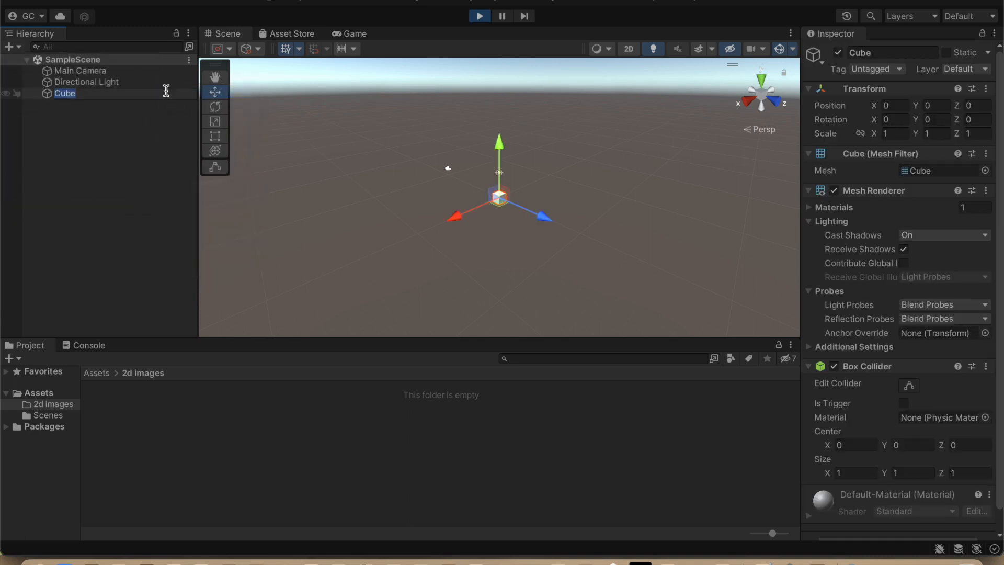
# Select the cube and set its X position to 20
pyautogui.click(97, 95)
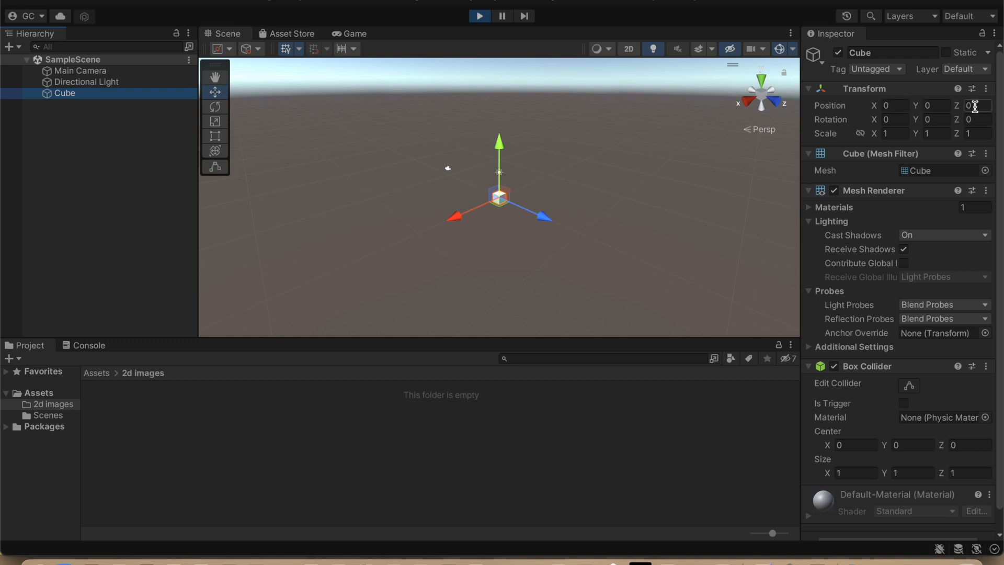
pyautogui.click(895, 107)
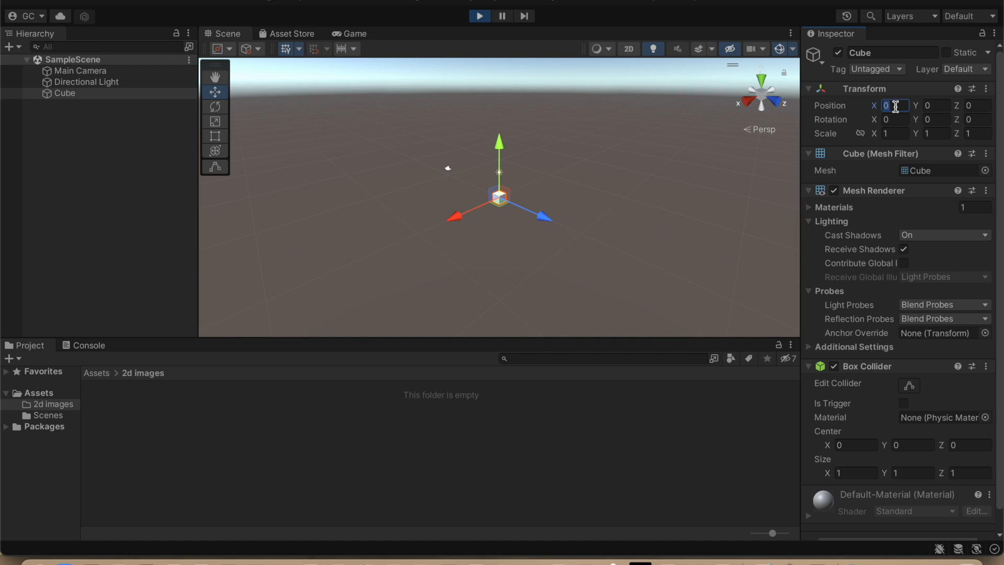
pyautogui.write('20')
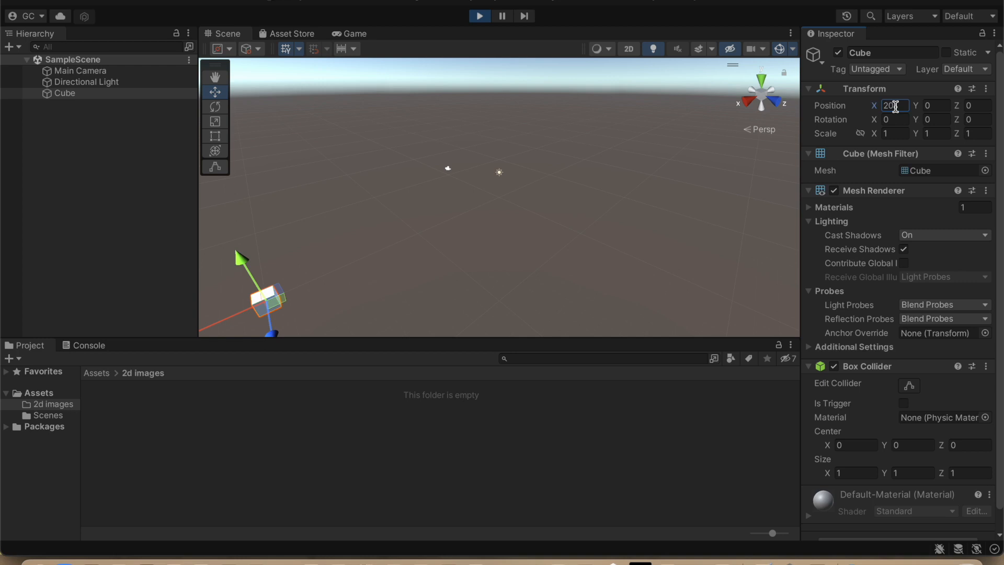
# Set the cube's X position to 0, try a Z position of 20, and clear the Z value
pyautogui.doubleClick(900, 106)
pyautogui.write('0')
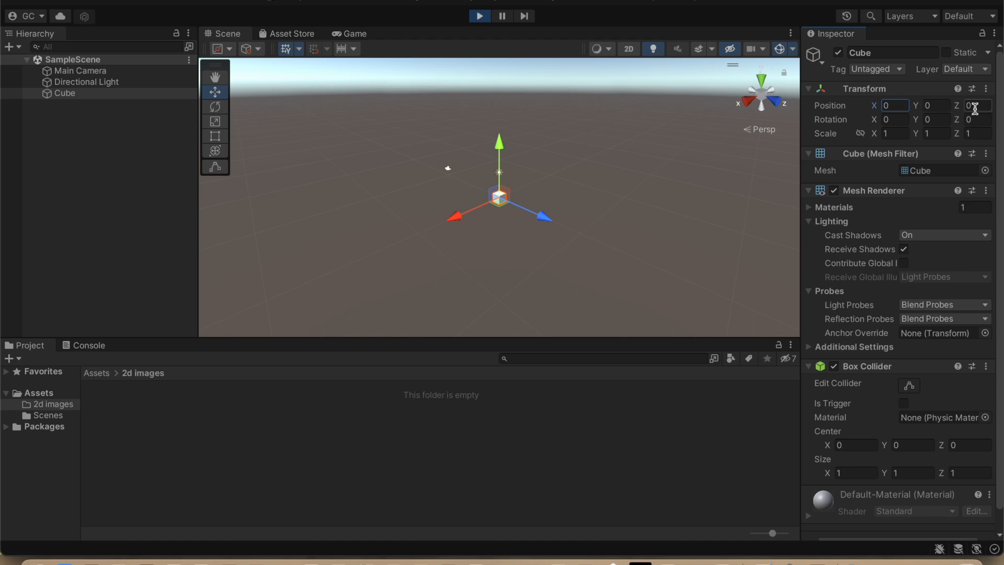
pyautogui.click(975, 107)
pyautogui.write('20')
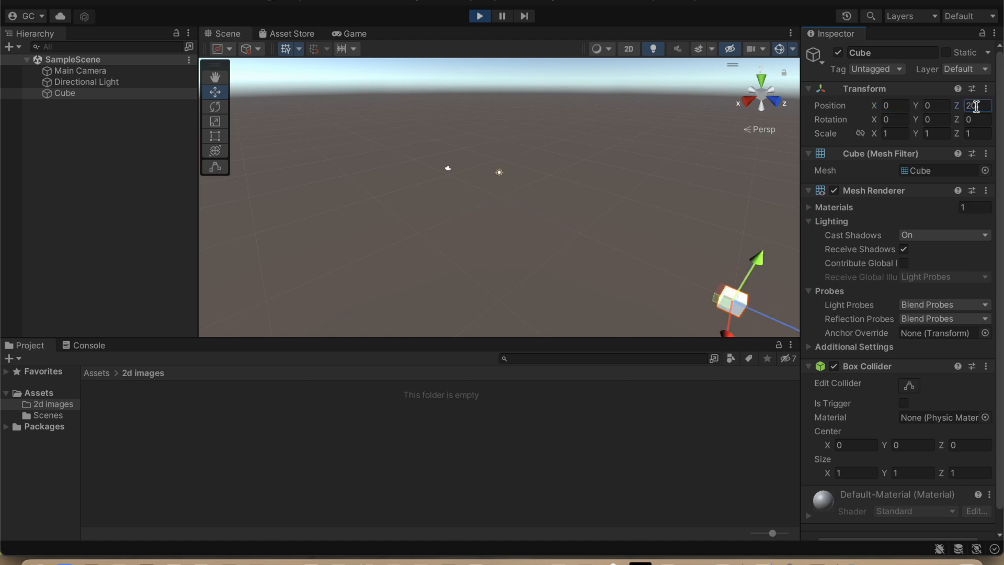
pyautogui.doubleClick(975, 106)
pyautogui.press('BackSpace')
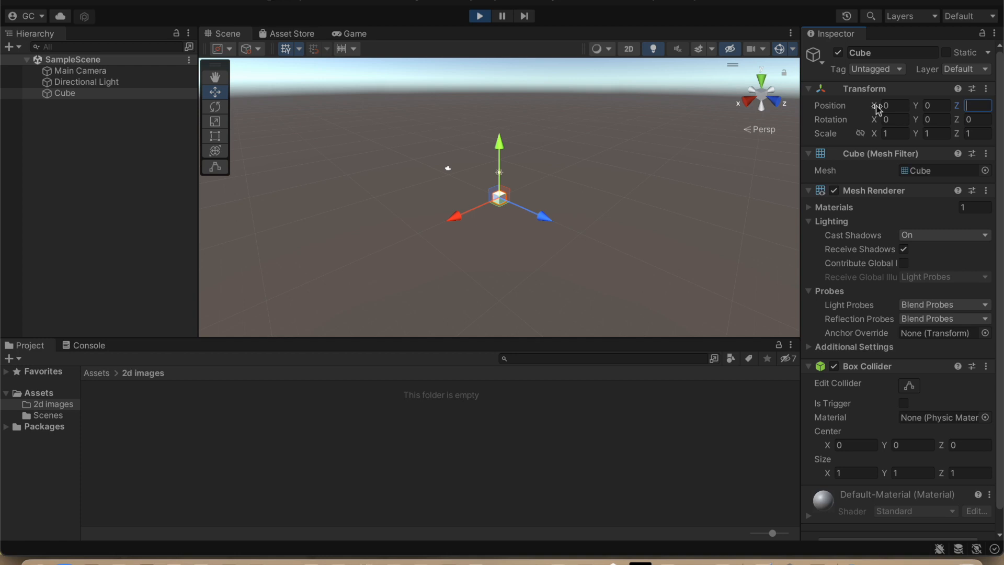
# Try shifting the cube's position freely to about -0.83 in X, -1.27 in Y and 0.08 in Z
pyautogui.moveTo(878, 108); pyautogui.dragTo(854, 106)
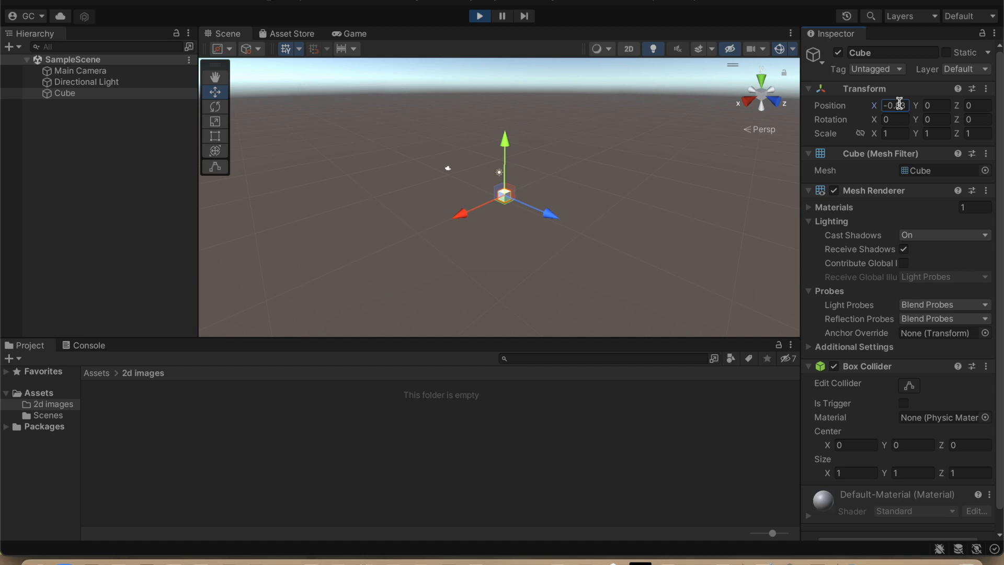
pyautogui.moveTo(916, 105); pyautogui.dragTo(888, 103)
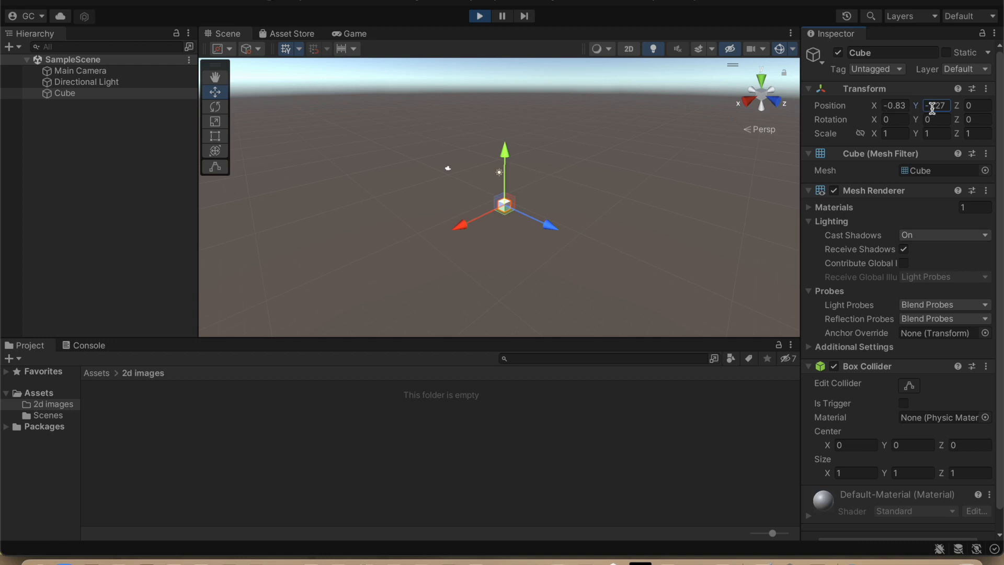
pyautogui.moveTo(961, 108)
pyautogui.mouseDown()
pyautogui.moveTo(883, 110)
pyautogui.moveTo(996, 107)
pyautogui.moveTo(960, 111)
pyautogui.mouseUp()
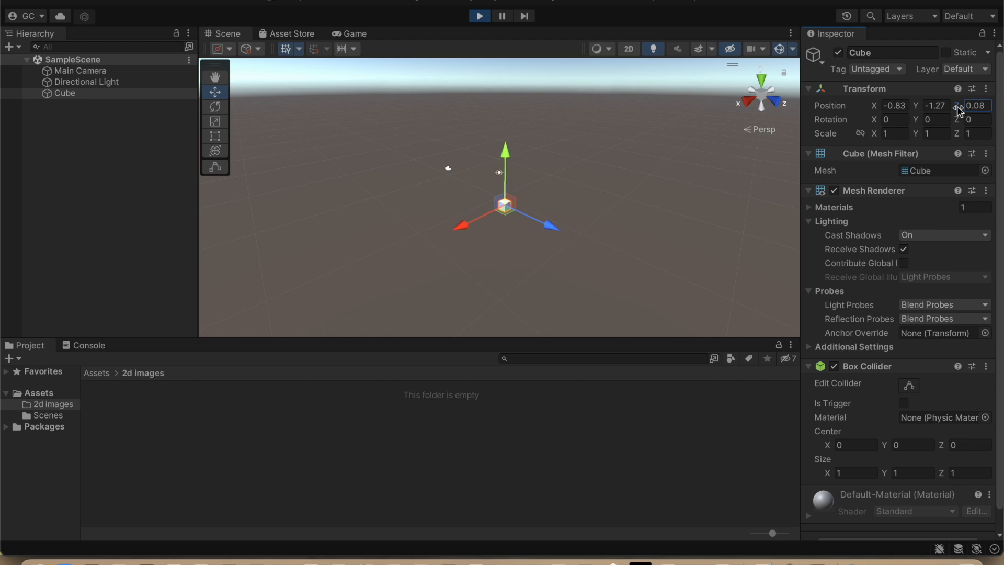
# Set the cube's X, Y and Z position values to 0
pyautogui.click(900, 105)
pyautogui.write('0')
pyautogui.press('Tab')
pyautogui.write('0')
pyautogui.press('Tab')
pyautogui.write('0')
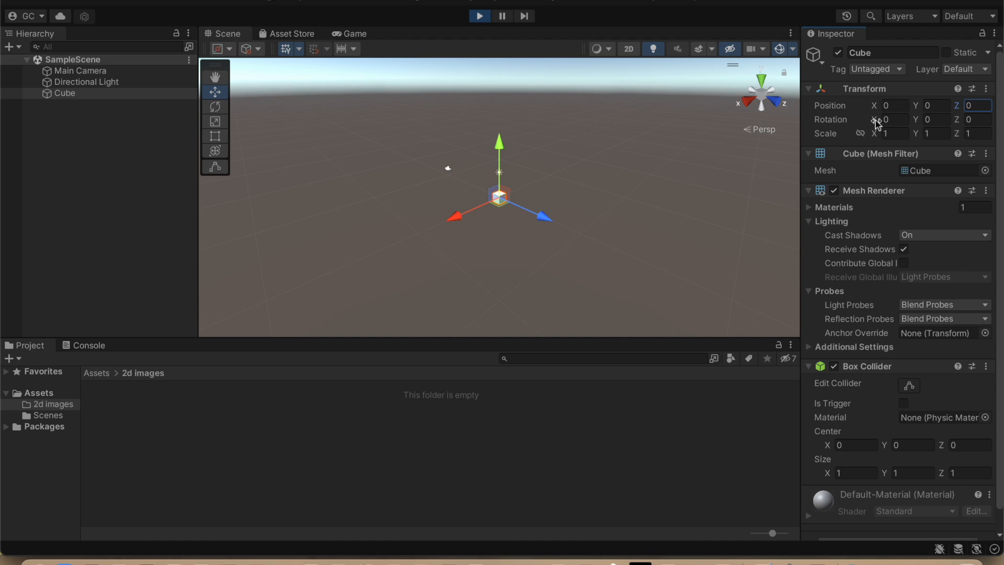
# Try rotating the cube freely to about -4.82 in X, -7.21 in Y and 1.04 in Z
pyautogui.moveTo(876, 121); pyautogui.dragTo(762, 130)
pyautogui.moveTo(917, 121); pyautogui.dragTo(773, 134)
pyautogui.moveTo(958, 120); pyautogui.dragTo(978, 124)
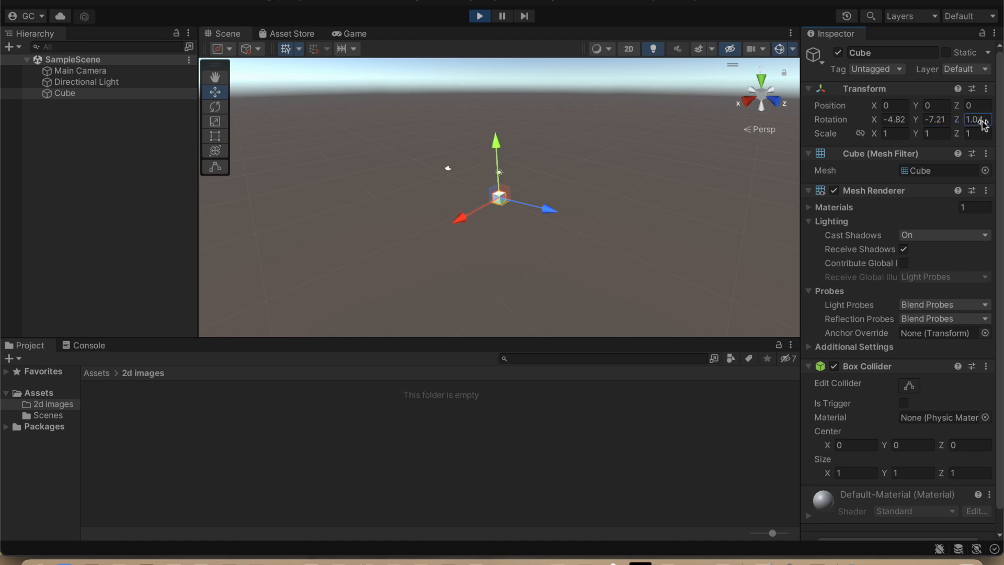
# Set the cube's X, Y and Z rotation values to 0
pyautogui.click(903, 120)
pyautogui.write('0')
pyautogui.press('Tab')
pyautogui.write('0')
pyautogui.press('Tab')
pyautogui.write('0')
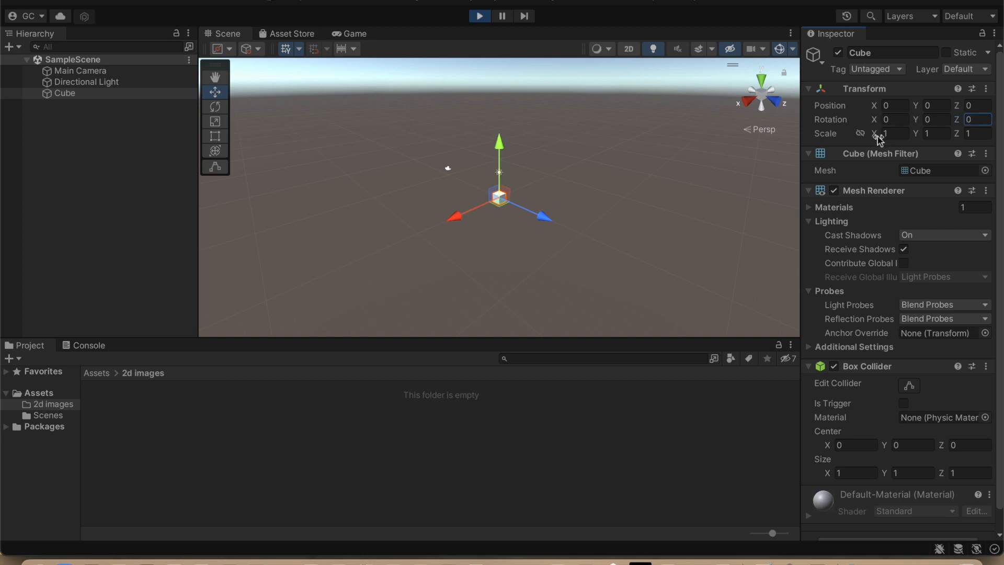
# Try scaling the cube to about 7.88 in X, 5.78 in Y and 6.44 in Z, and restore its scale to 1 on all axes
pyautogui.moveTo(876, 137); pyautogui.dragTo(1000, 135)
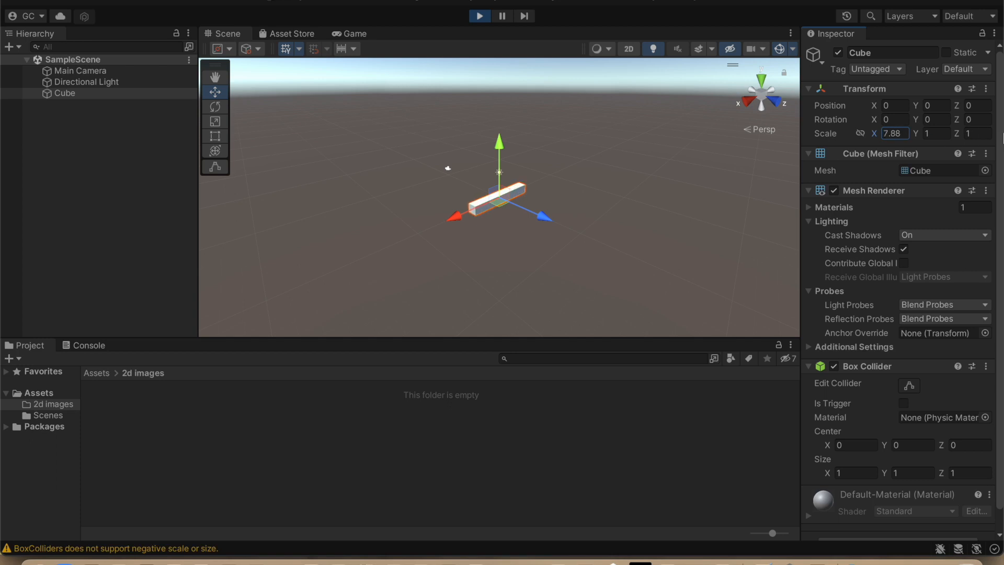
pyautogui.click(920, 136)
pyautogui.moveTo(920, 137); pyautogui.dragTo(1003, 139)
pyautogui.click(962, 134)
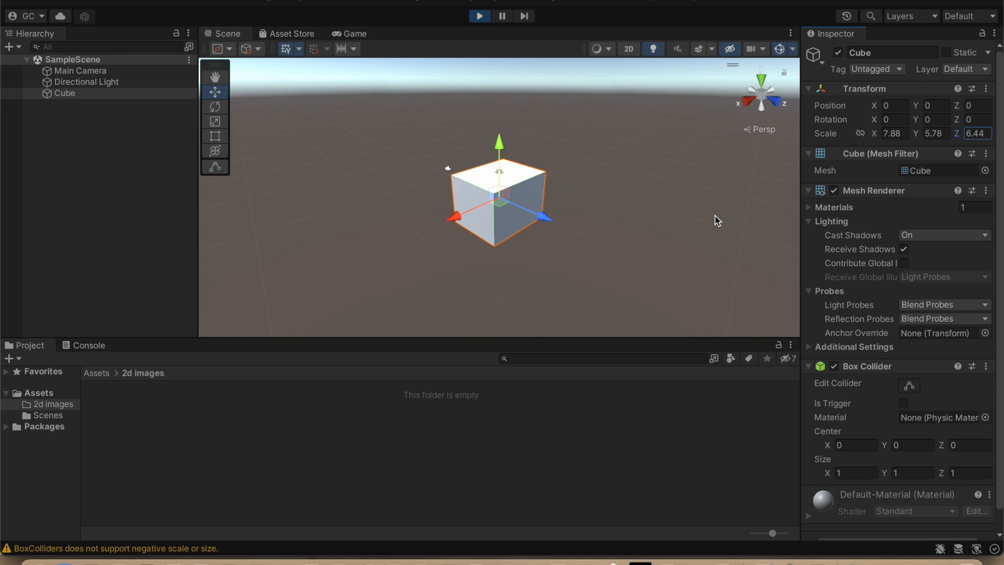
pyautogui.click(892, 134)
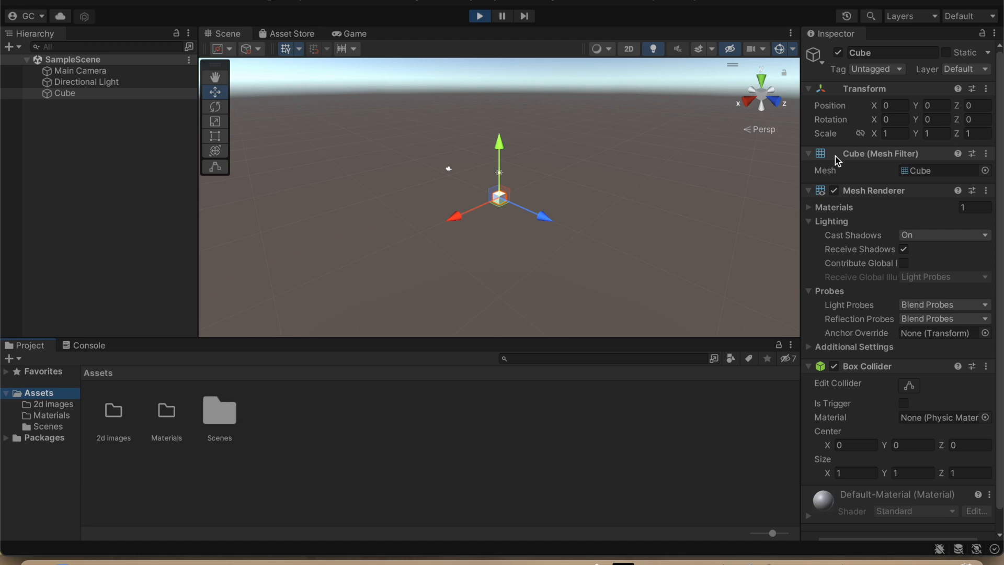
# Disable the cube's Mesh Renderer, examine the cube up close in the scene, and enable the renderer again
pyautogui.click(833, 190)
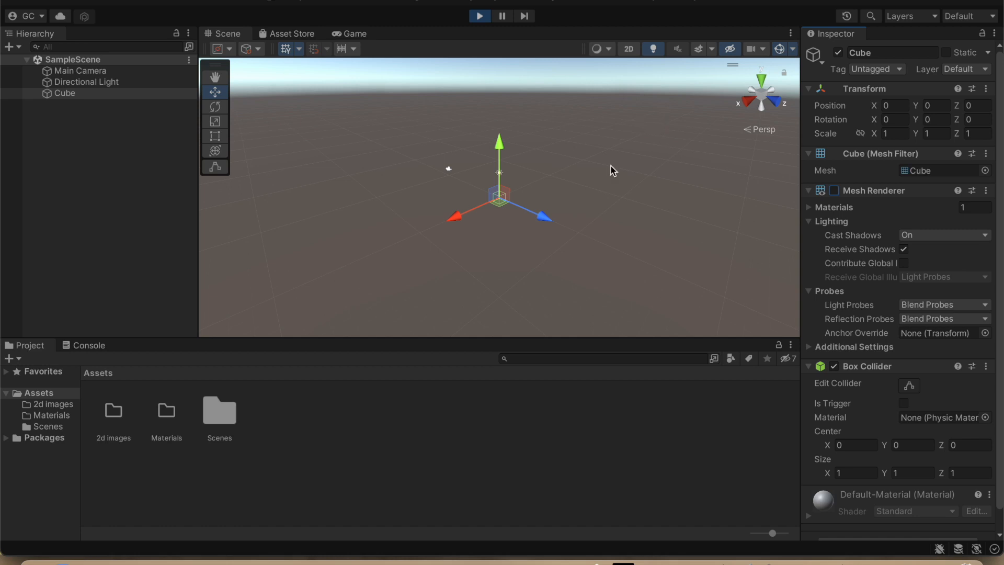
pyautogui.scroll(4, 598, 197)
pyautogui.scroll(5, 598, 196)
pyautogui.scroll(-8, 598, 197)
pyautogui.scroll(3, 598, 196)
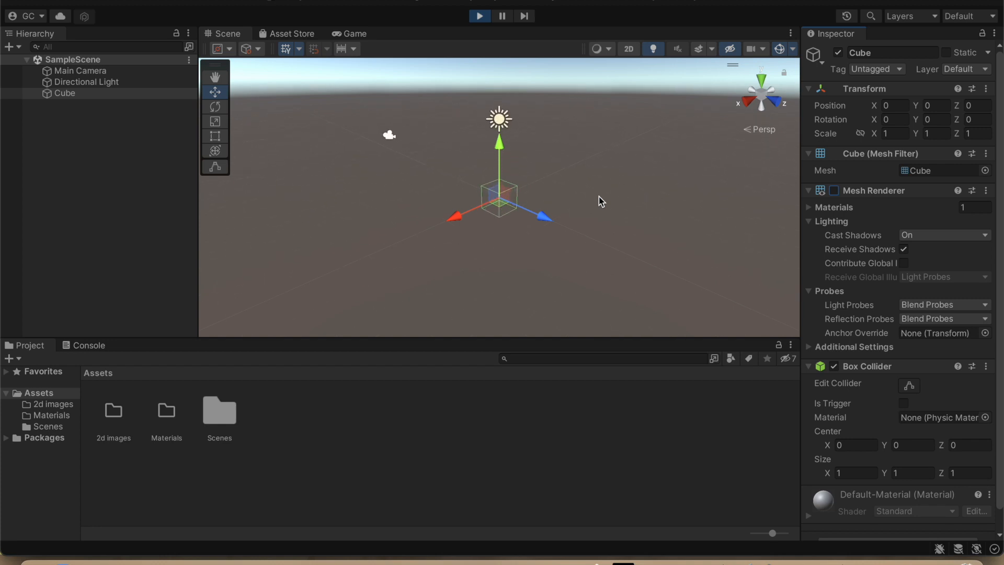
pyautogui.scroll(2, 600, 200)
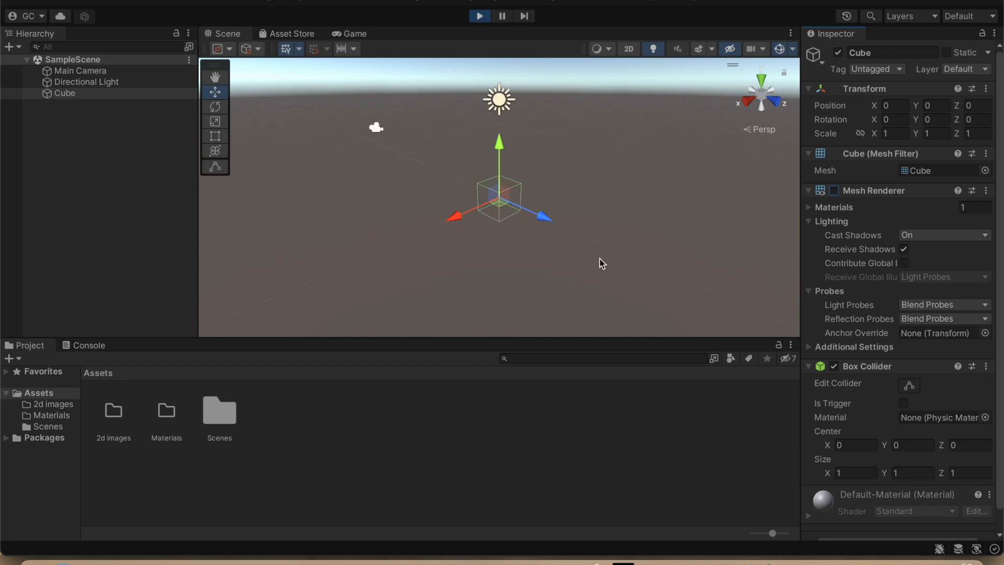
pyautogui.click(834, 190)
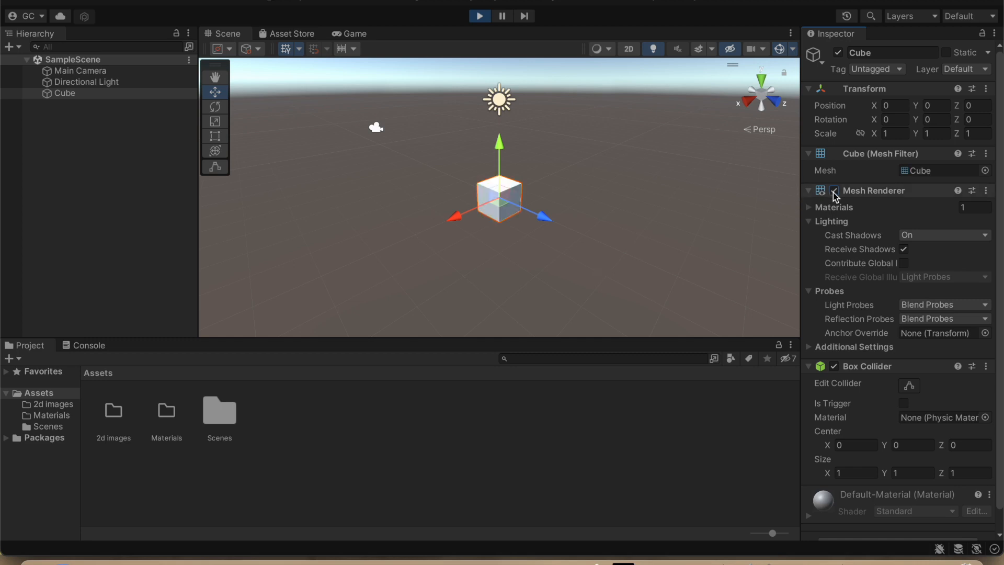
# Create a new material named Red in the Materials folder
pyautogui.click(59, 415)
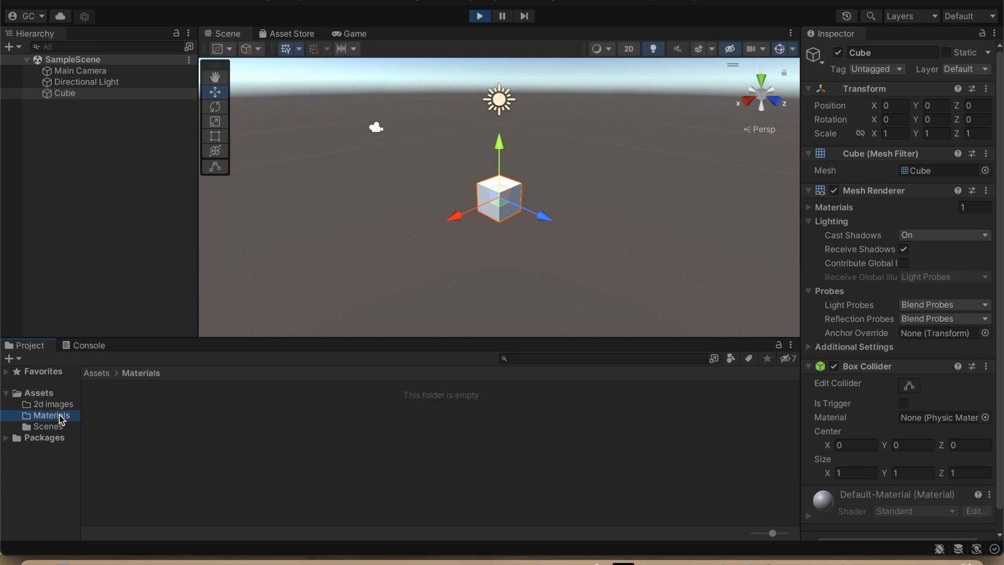
pyautogui.rightClick(221, 437)
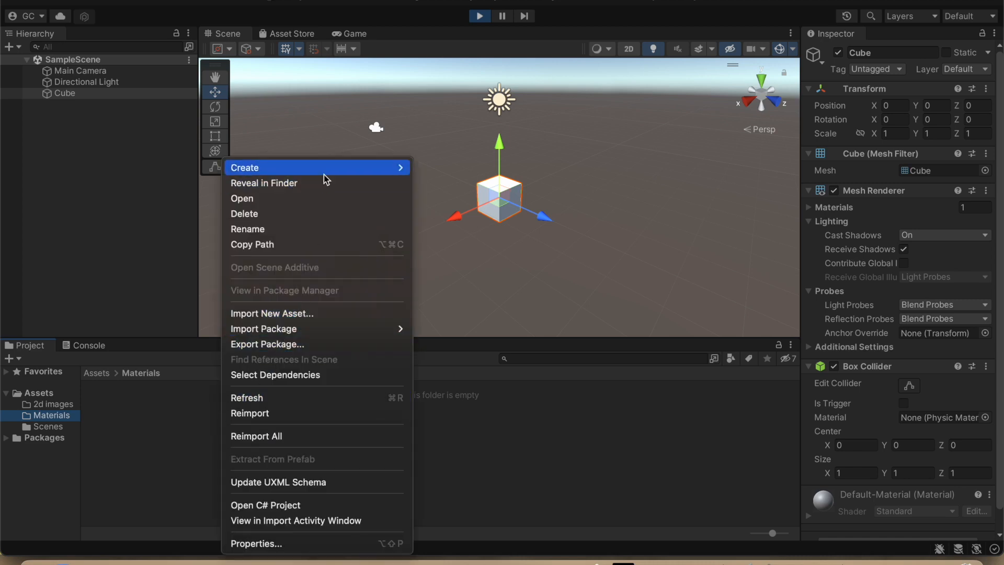
pyautogui.moveTo(324, 170)
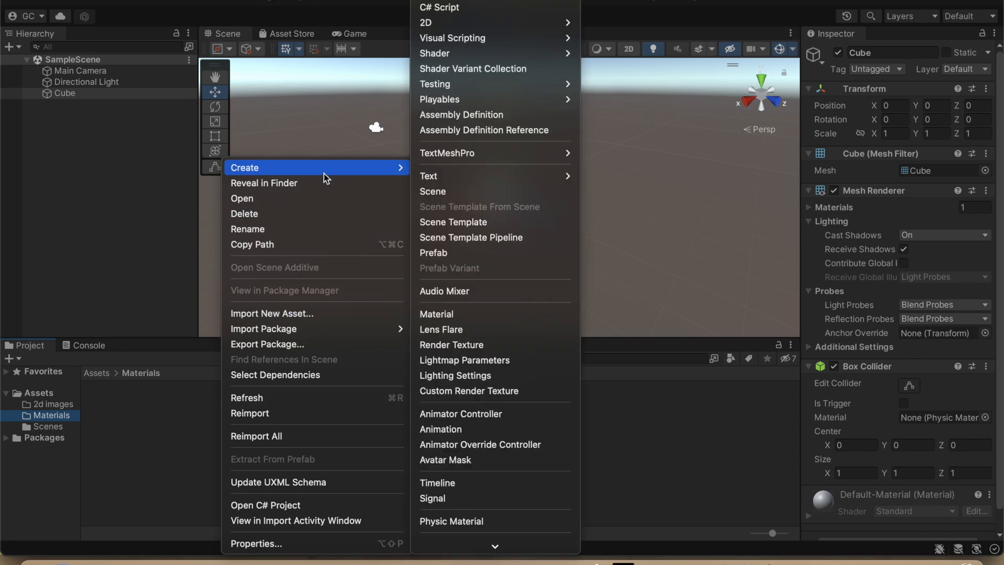
pyautogui.click(433, 315)
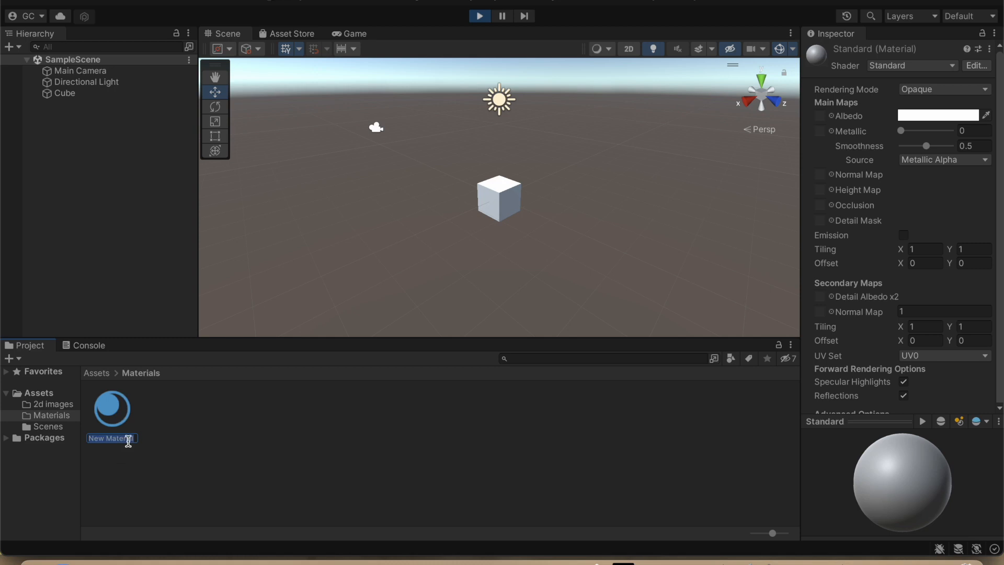
pyautogui.write('Red')
pyautogui.press('Return')
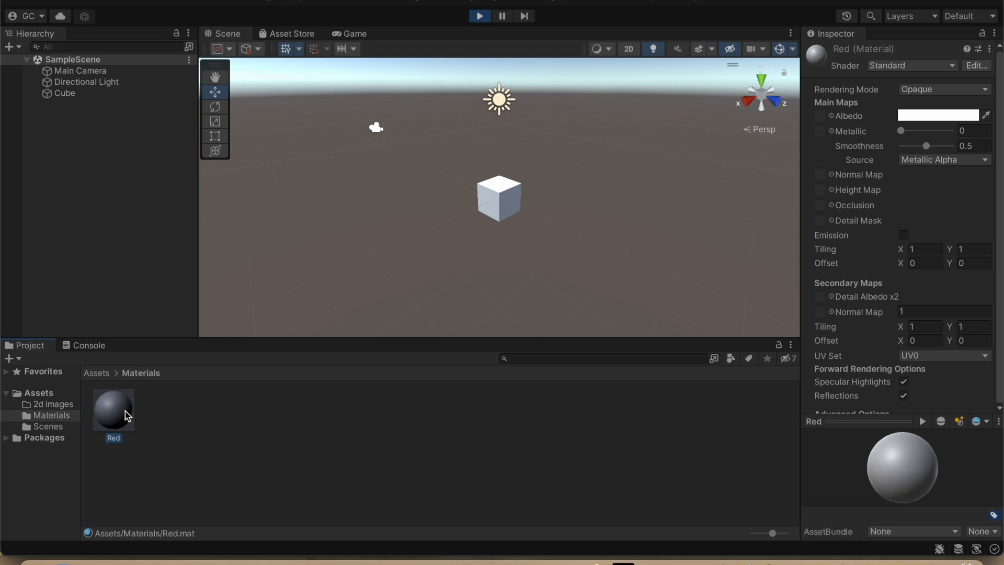
# Set the Red material's albedo color to pure red with green and blue at 0, and apply the material to the cube
pyautogui.click(926, 116)
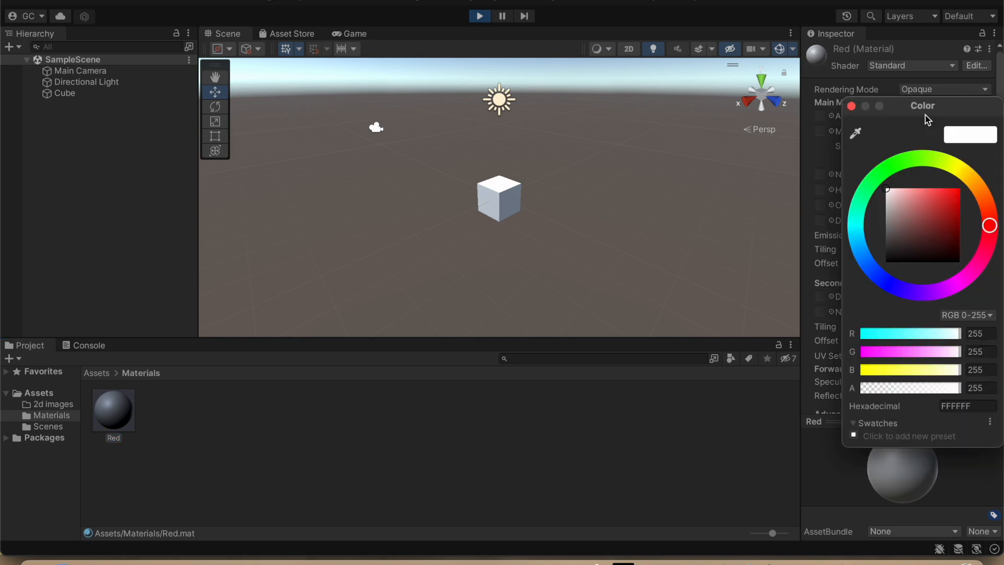
pyautogui.click(986, 350)
pyautogui.press('BackSpace')
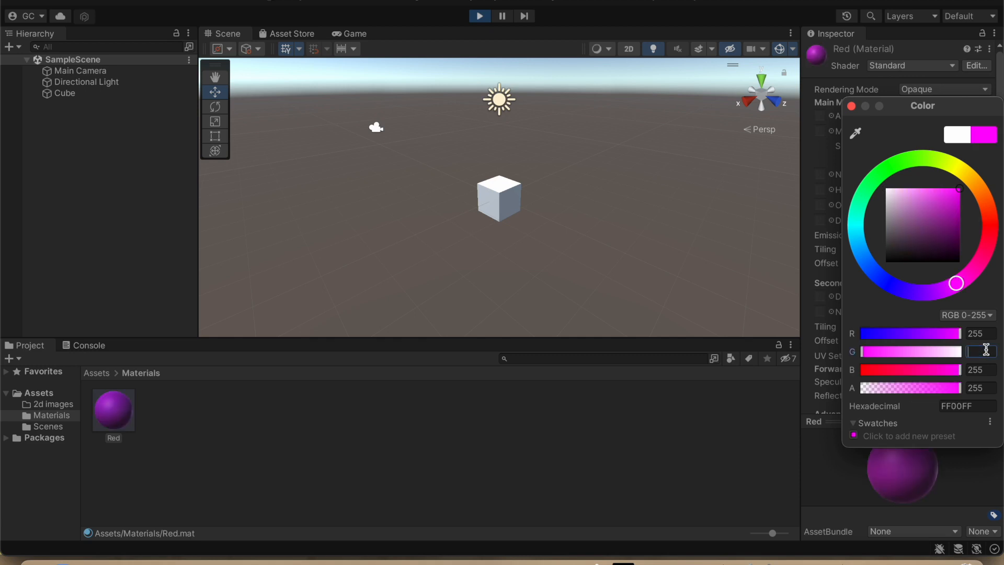
pyautogui.write('0')
pyautogui.press('Tab')
pyautogui.write('0')
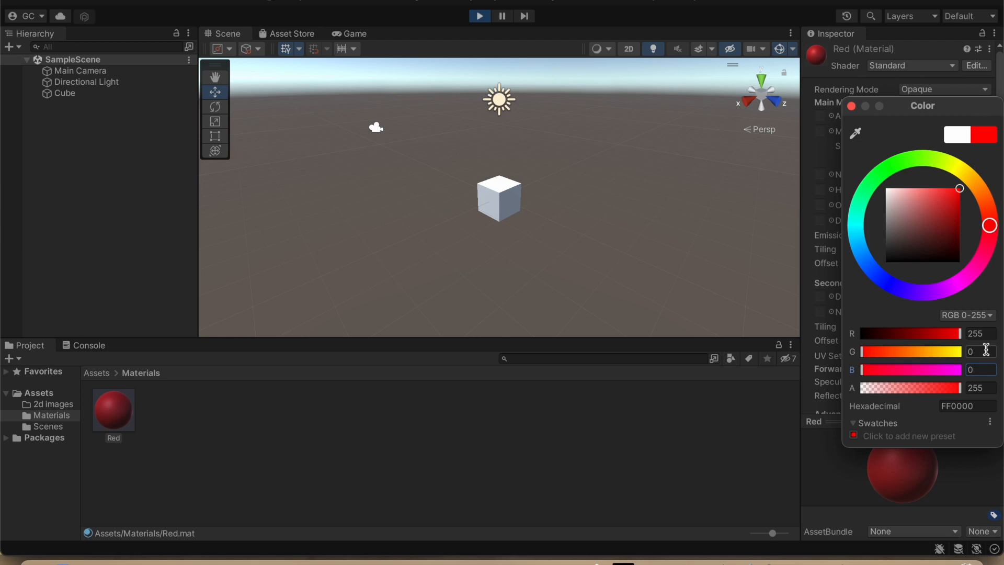
pyautogui.click(851, 105)
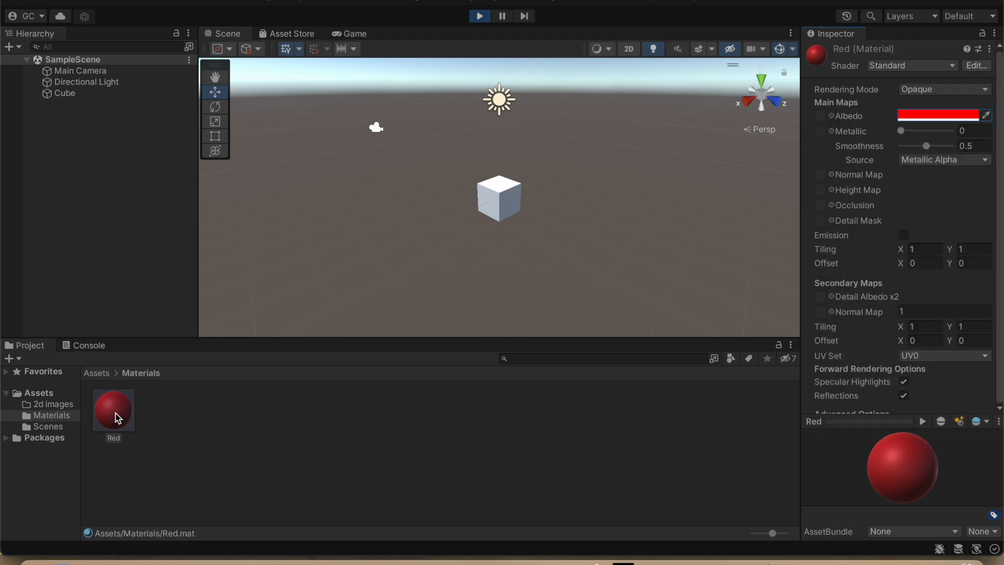
pyautogui.moveTo(116, 417); pyautogui.dragTo(485, 203)
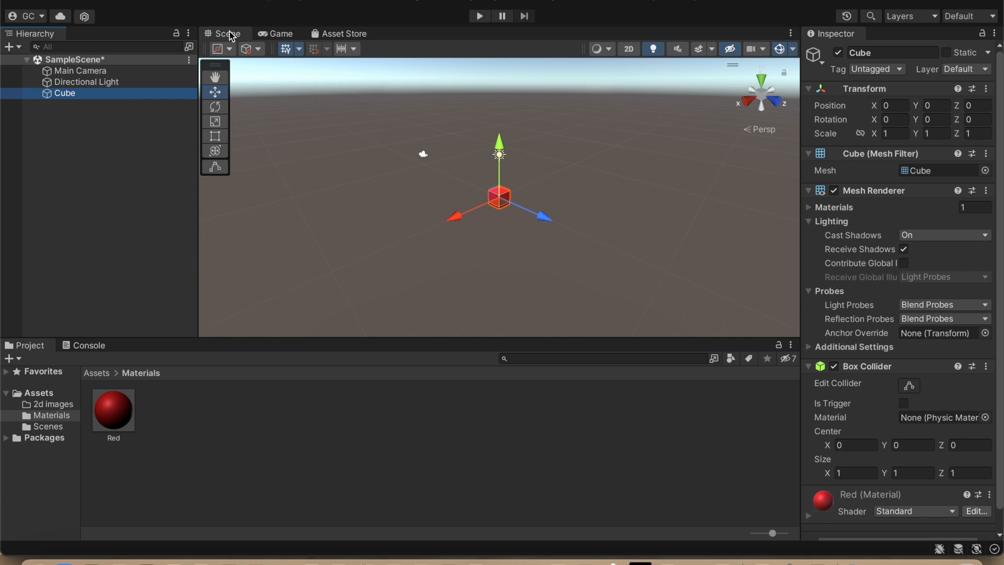
# Look through the component properties of the Main Camera, the Directional Light and the Cube
pyautogui.click(109, 73)
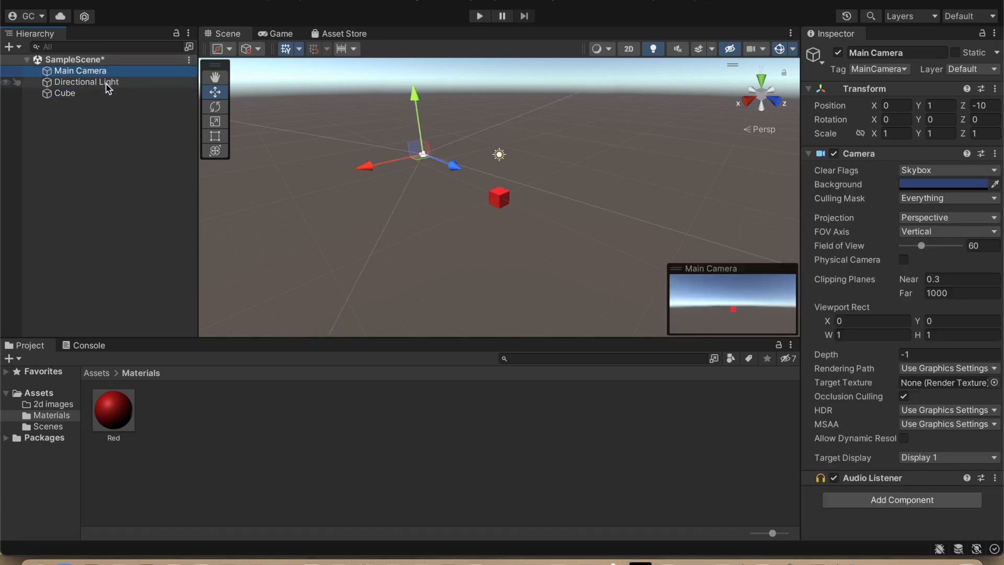
pyautogui.click(121, 83)
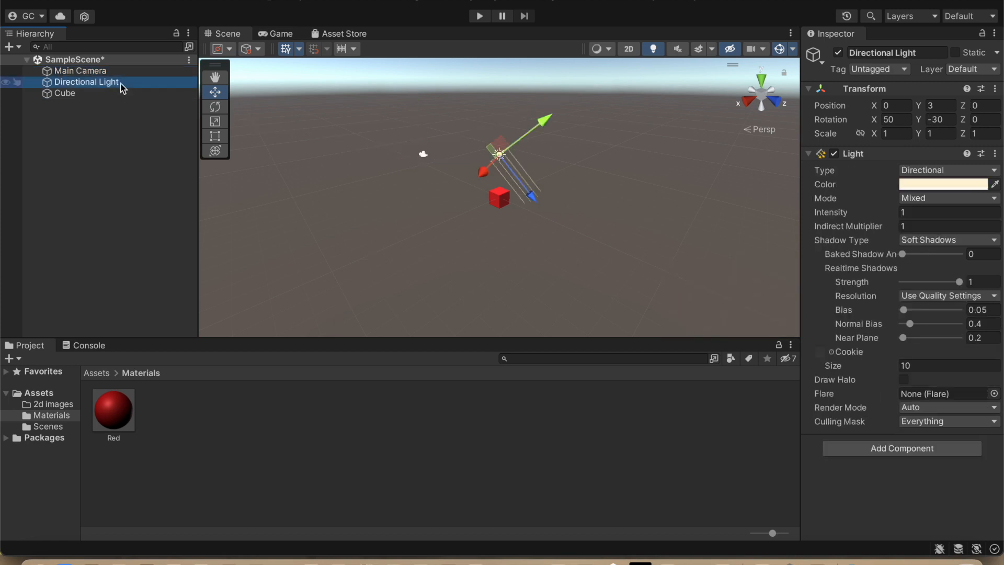
pyautogui.click(73, 97)
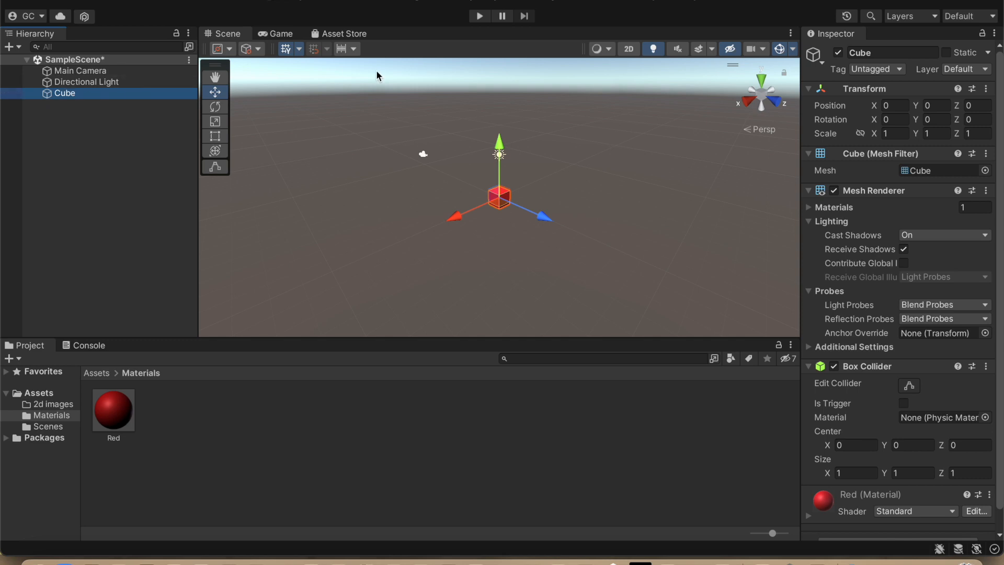
# Run the scene in Play mode to view the cube through the game camera, and stop playback
pyautogui.click(480, 16)
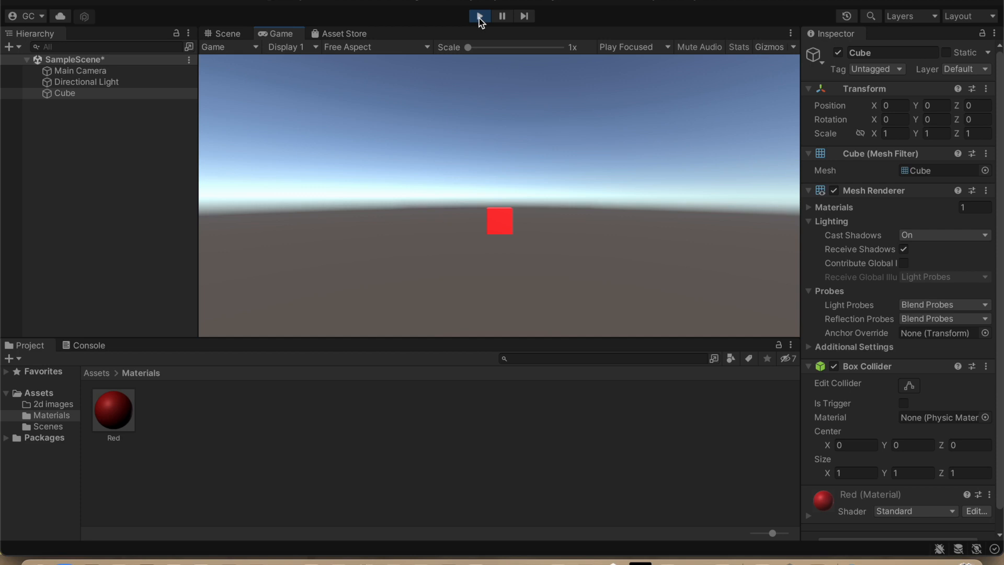
pyautogui.click(479, 16)
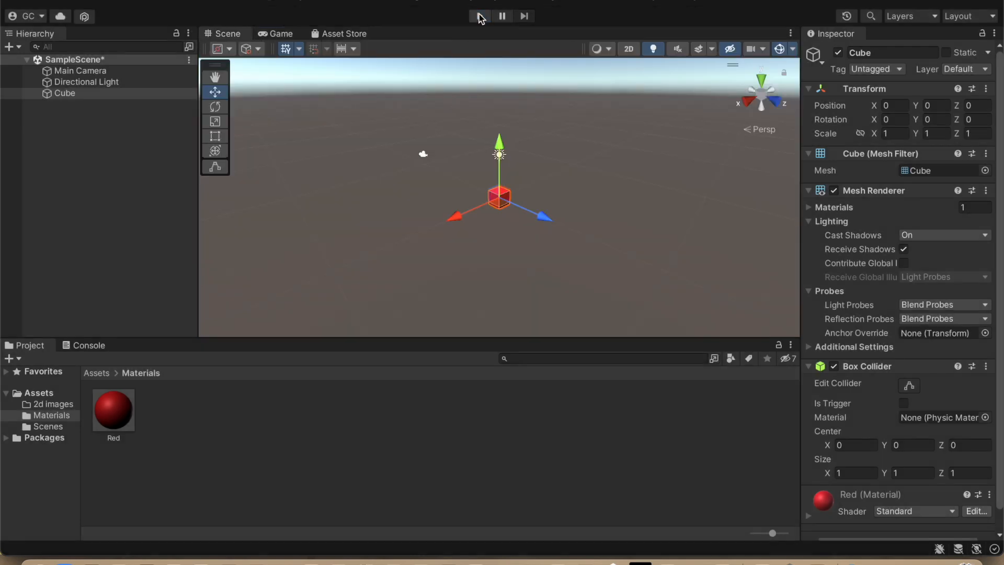
pyautogui.click(479, 15)
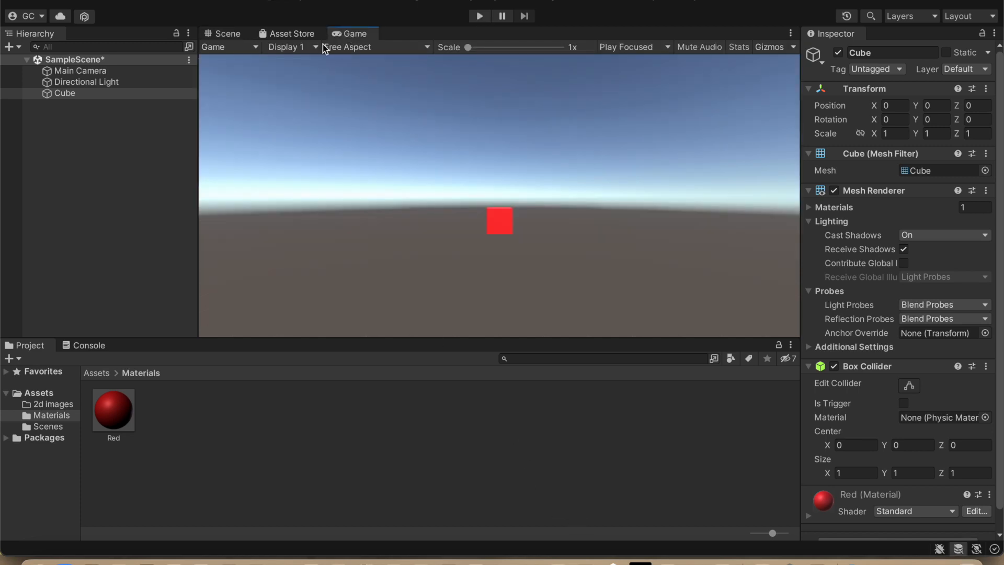
# Switch the Game view to the Simulator and preview the scene on the Samsung Galaxy S7 and Xiaomi Redmi Note 7
pyautogui.click(256, 50)
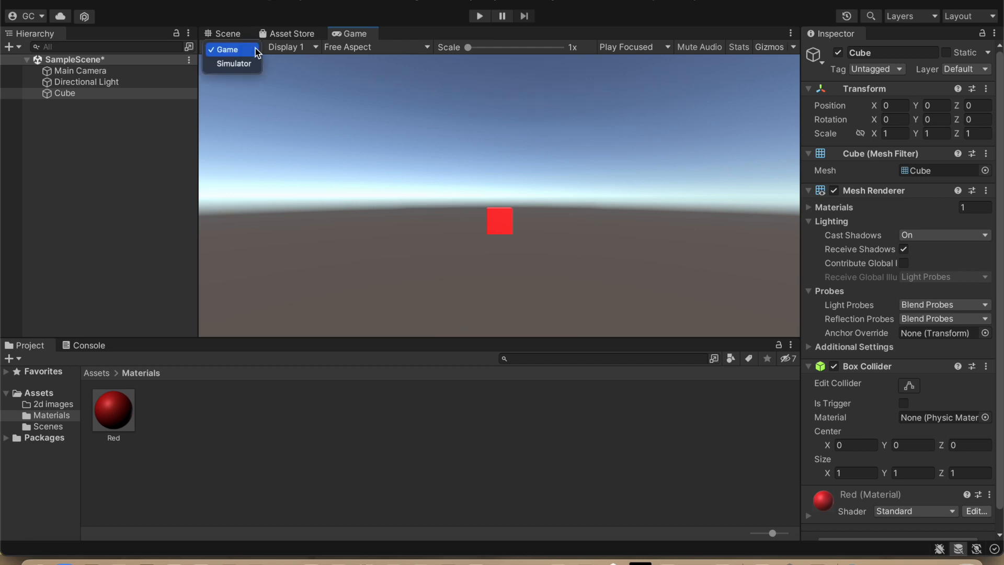
pyautogui.click(235, 63)
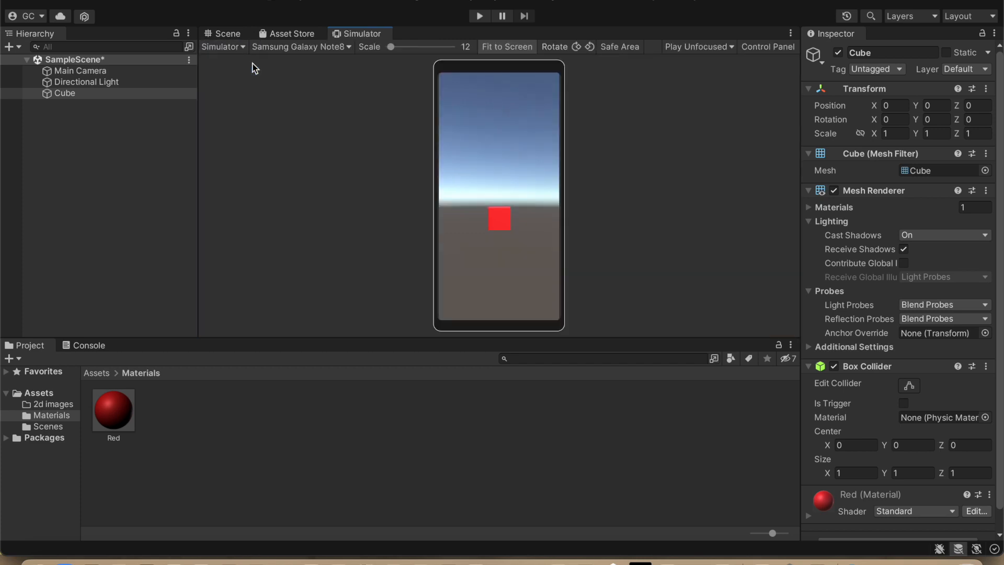
pyautogui.click(348, 47)
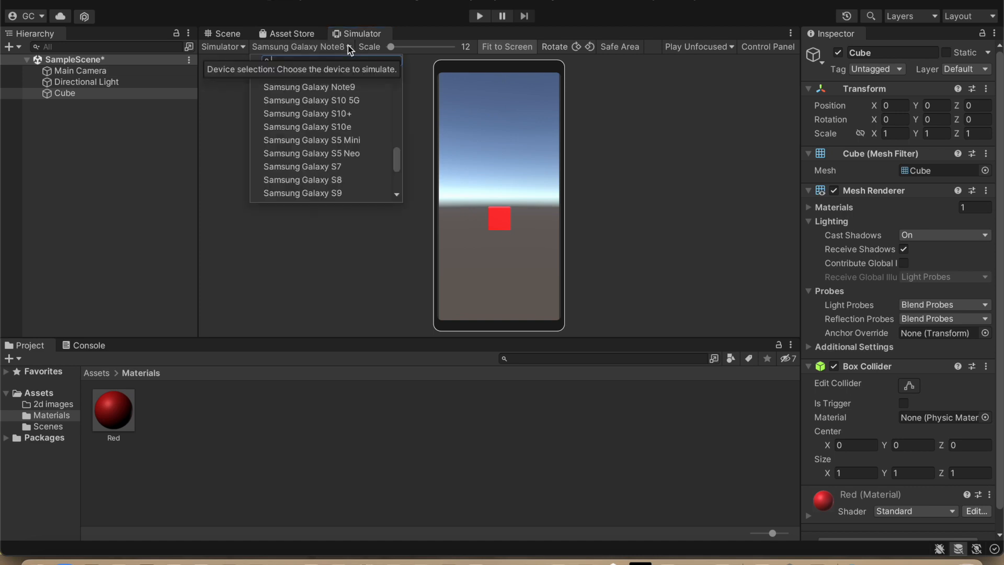
pyautogui.click(340, 167)
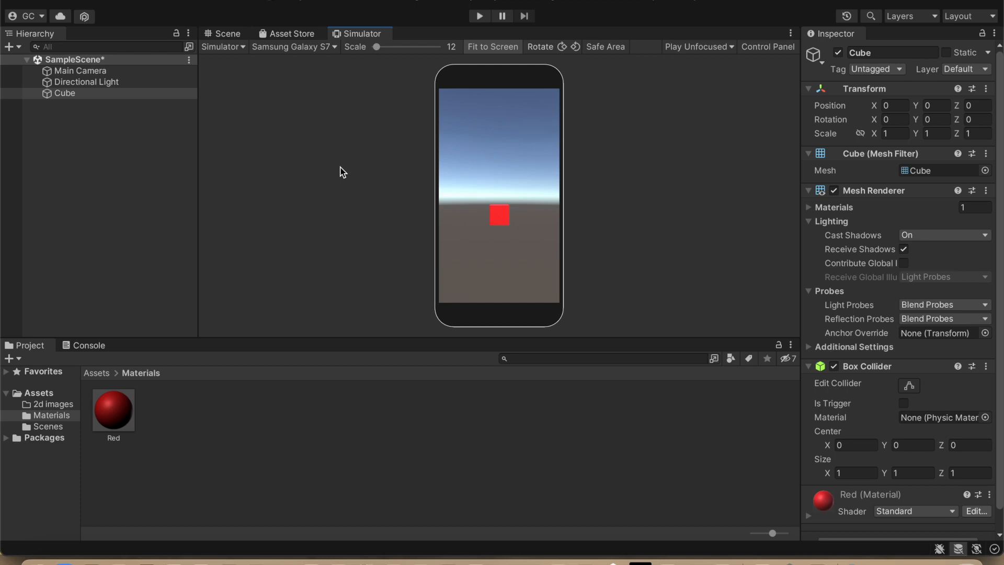
pyautogui.click(334, 48)
pyautogui.scroll(-5, 316, 145)
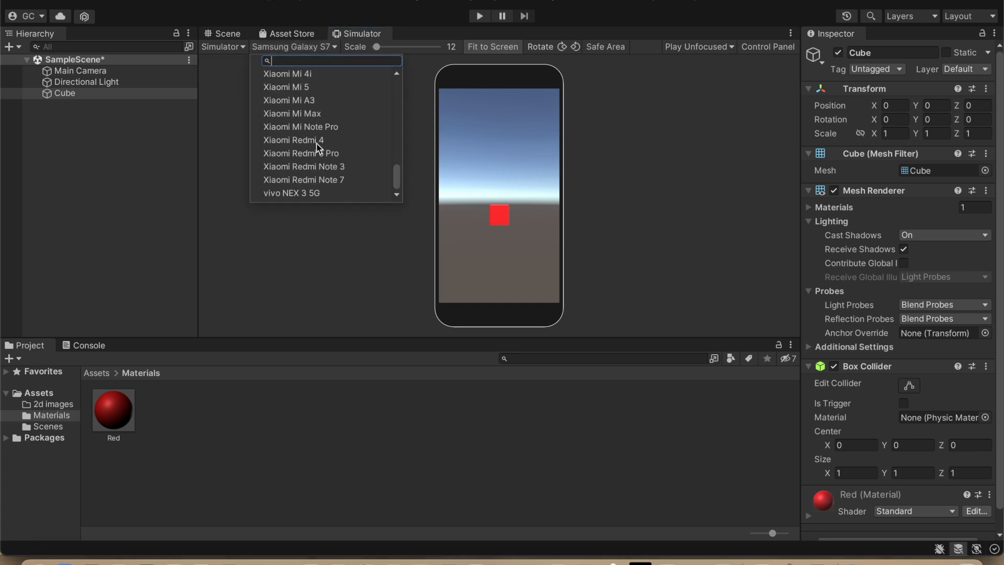
pyautogui.click(326, 180)
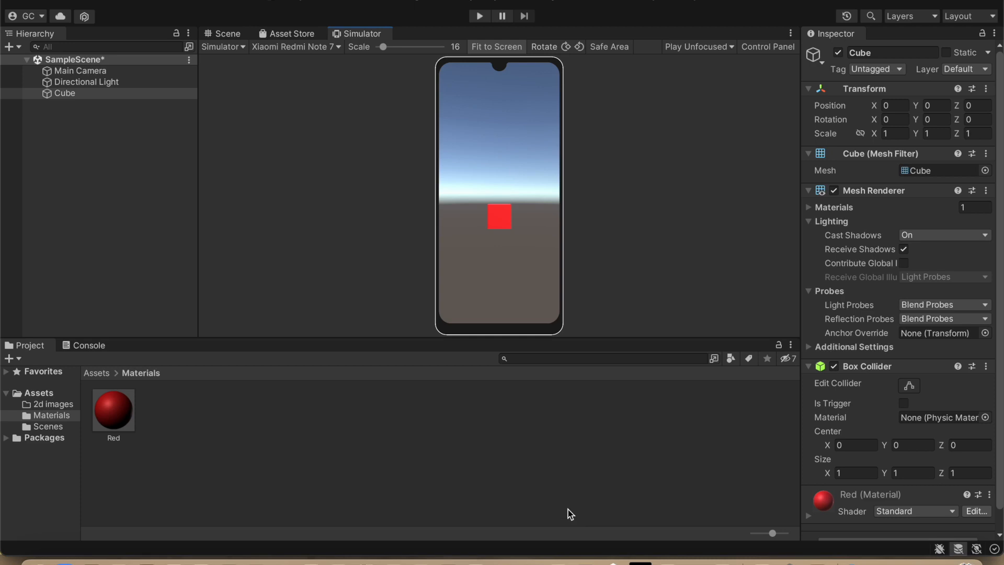
# Look at the Asset Store window and the Console window
pyautogui.click(293, 35)
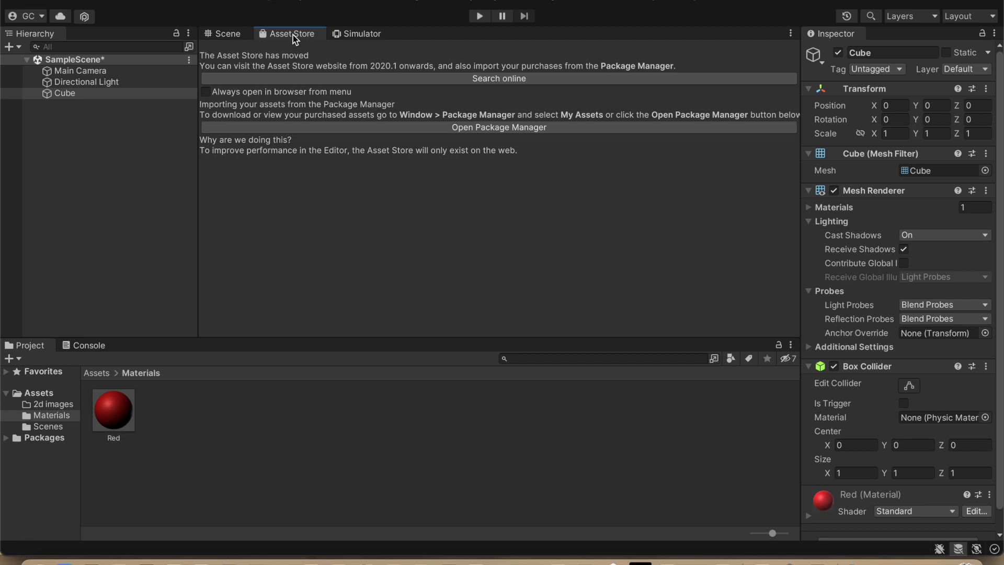
pyautogui.click(89, 346)
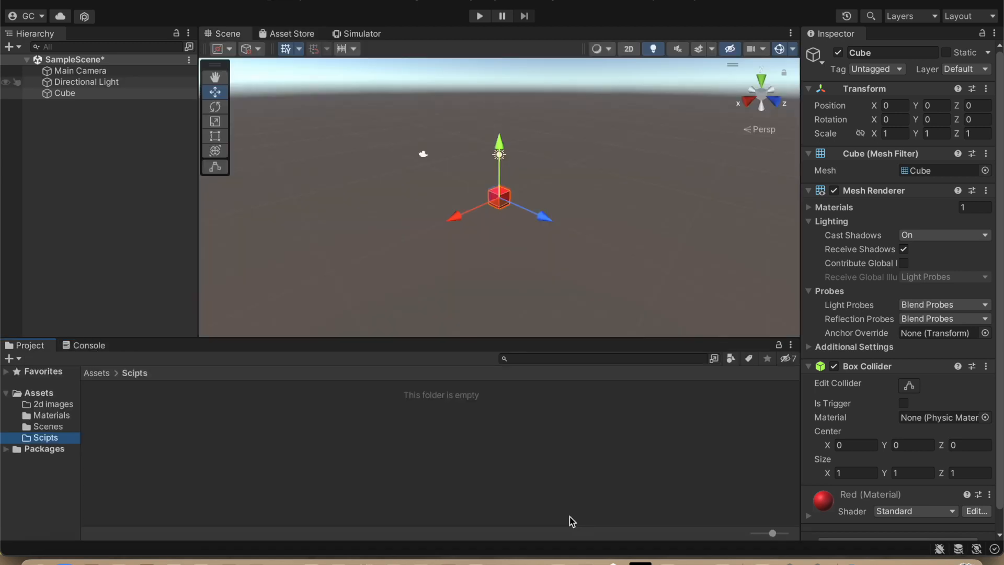
# Create a C# script named xyz in the Scipts folder
pyautogui.click(59, 443)
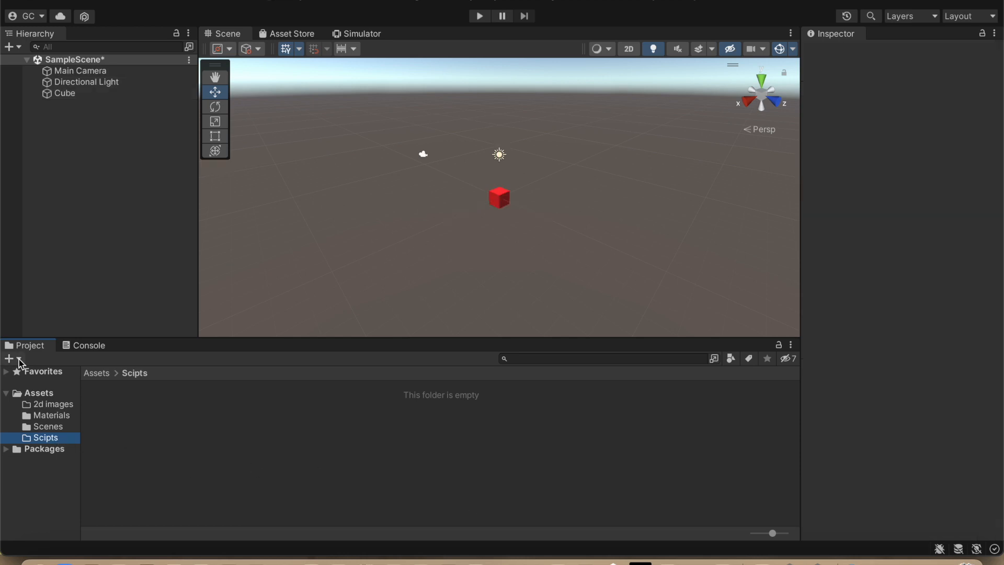
pyautogui.click(19, 359)
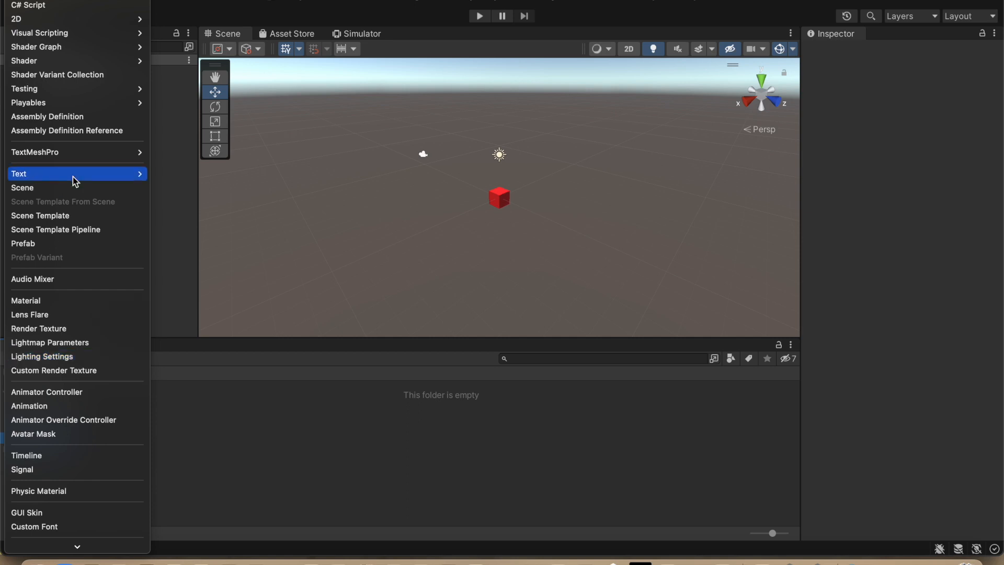
pyautogui.click(68, 7)
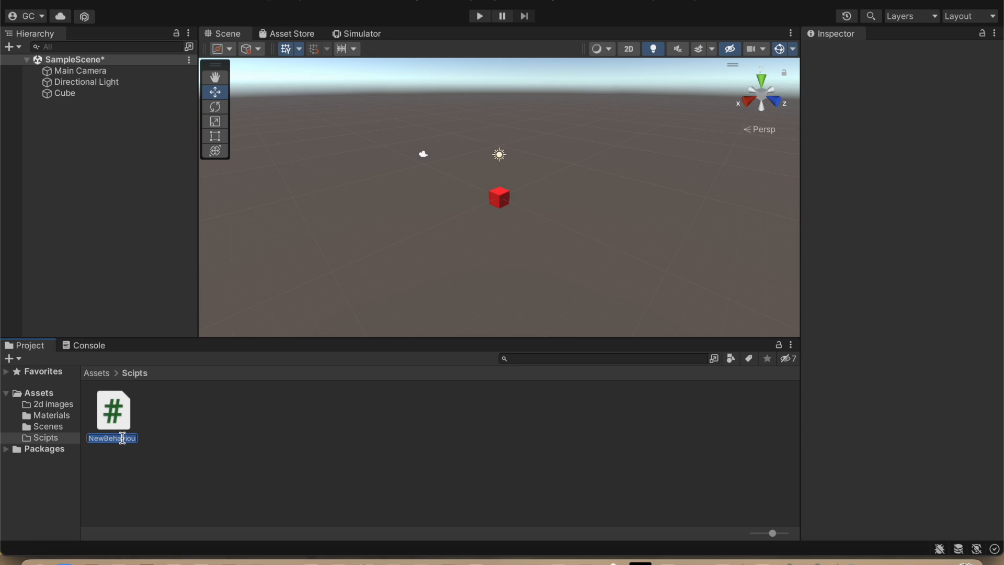
pyautogui.write('xyz')
pyautogui.press('Return')
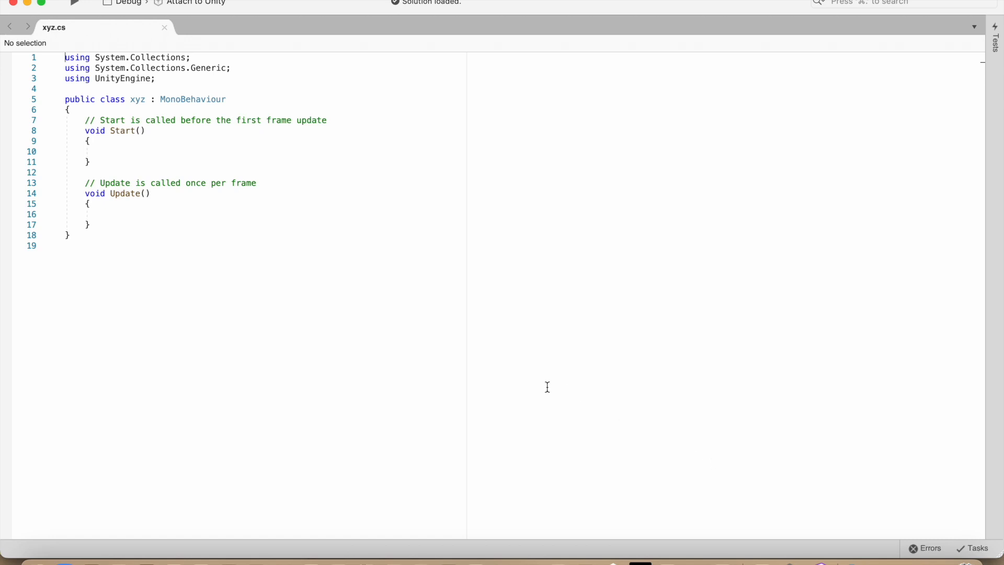
# Examine the Start and Update methods of the xyz script in the code editor, and switch back to Unity
pyautogui.click(84, 131)
pyautogui.press('Down')
pyautogui.press('Down')
pyautogui.press('Down')
pyautogui.press('Down')
pyautogui.press('Down')
pyautogui.press('Down')
pyautogui.press('Down')
pyautogui.press('Down')
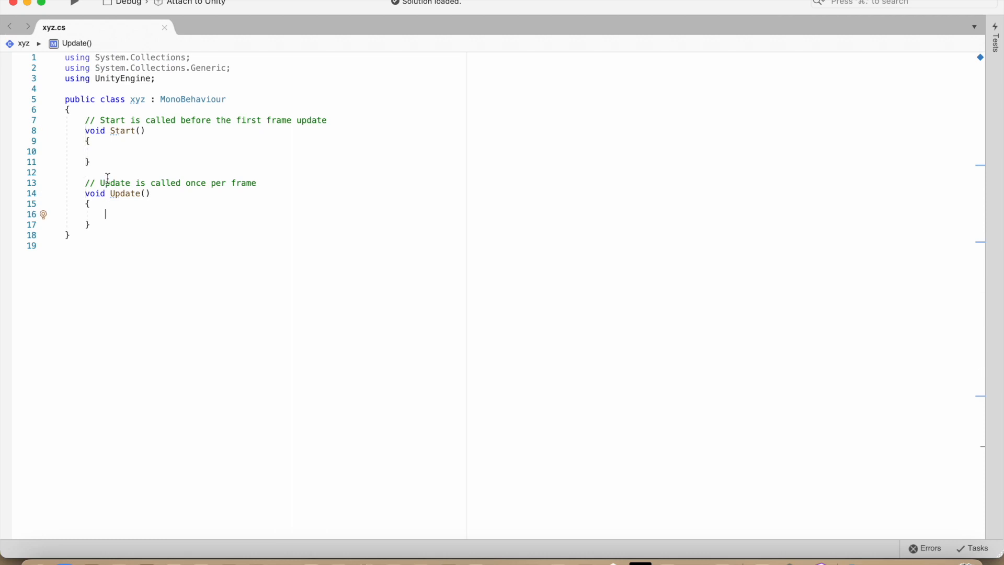
pyautogui.click(114, 148)
pyautogui.click(110, 216)
pyautogui.press('super+Tab')
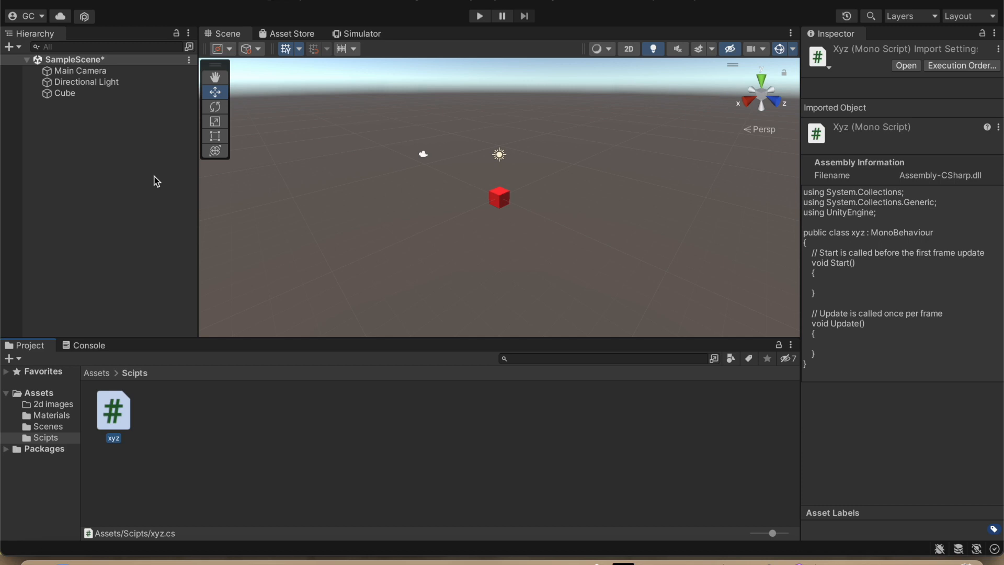
# Preview the 2 by 3, 4 Split, Default and Tall editor layouts one after another
pyautogui.click(993, 18)
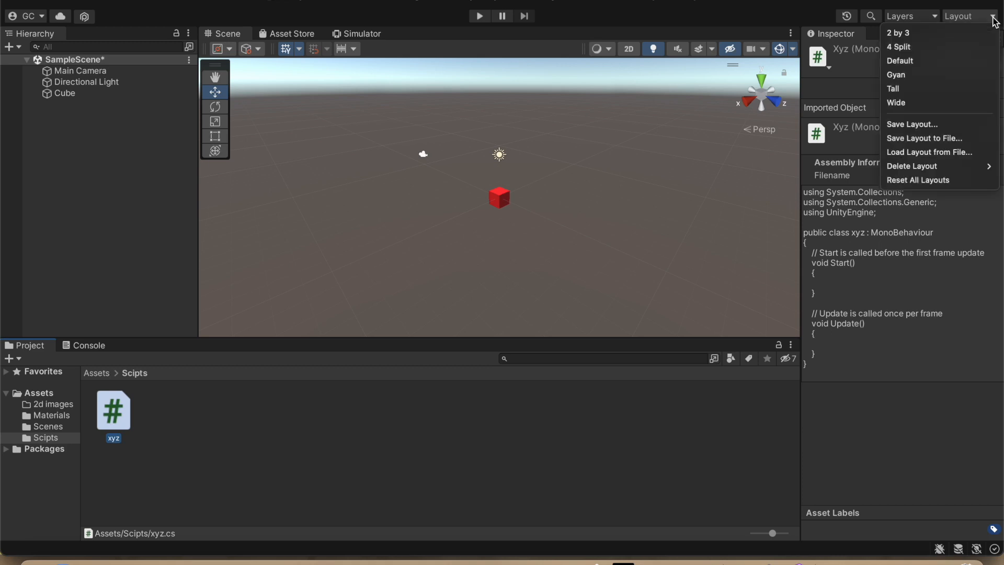
pyautogui.click(931, 34)
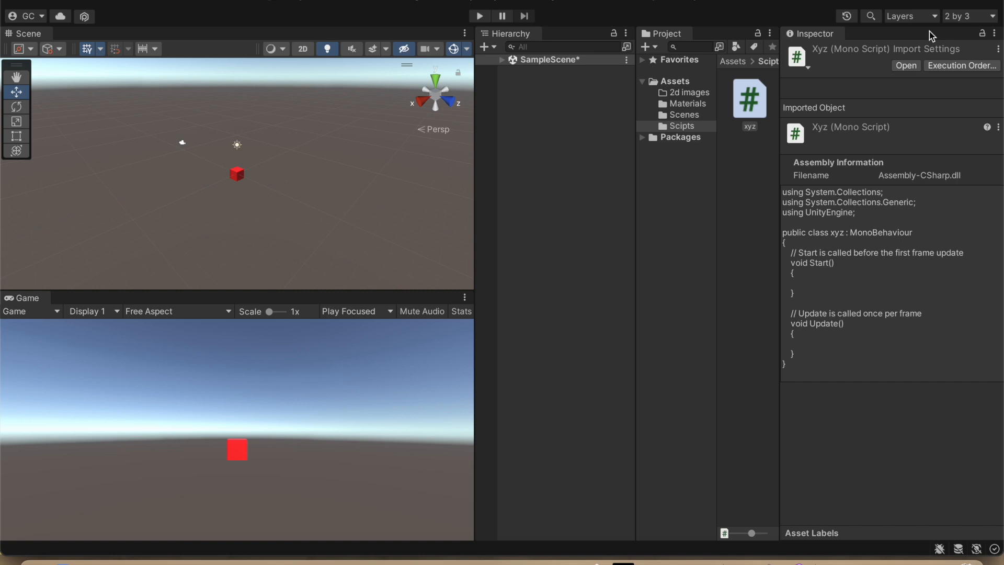
pyautogui.click(992, 17)
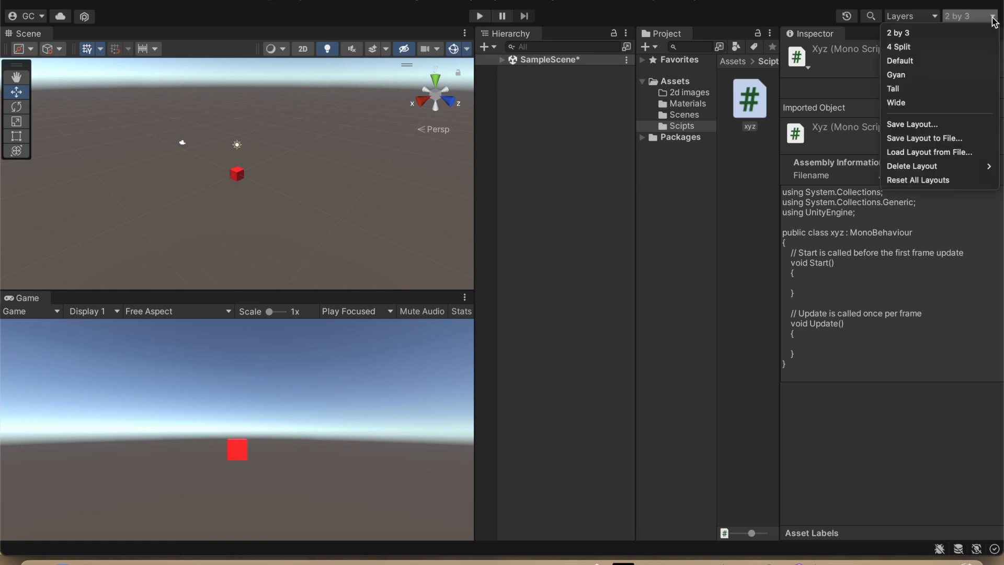
pyautogui.click(936, 49)
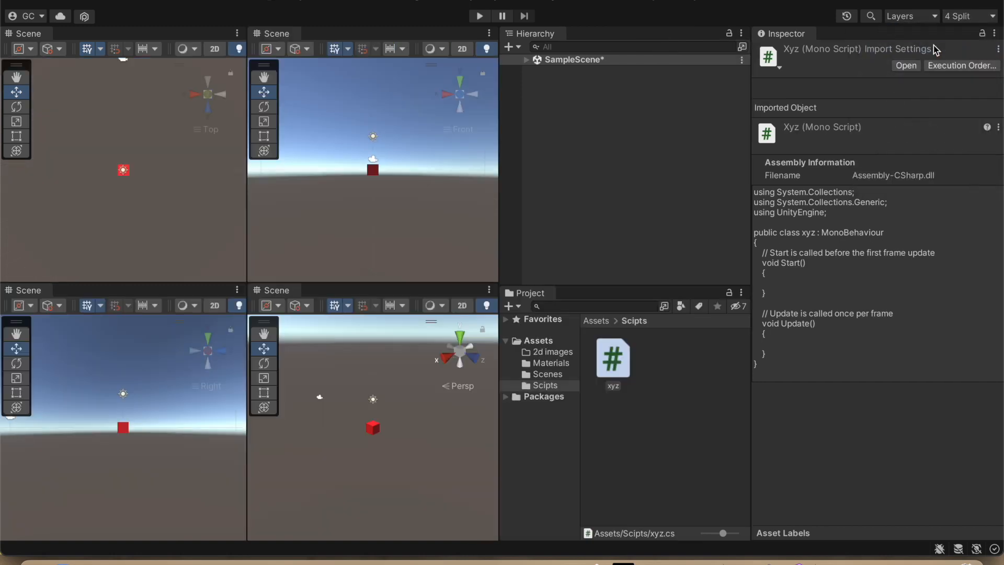
pyautogui.click(992, 19)
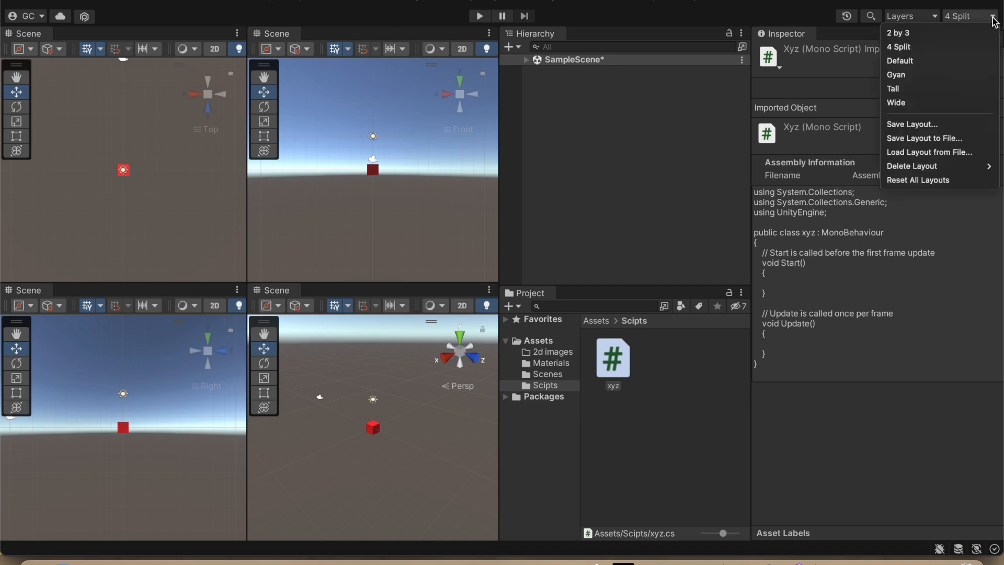
pyautogui.click(961, 61)
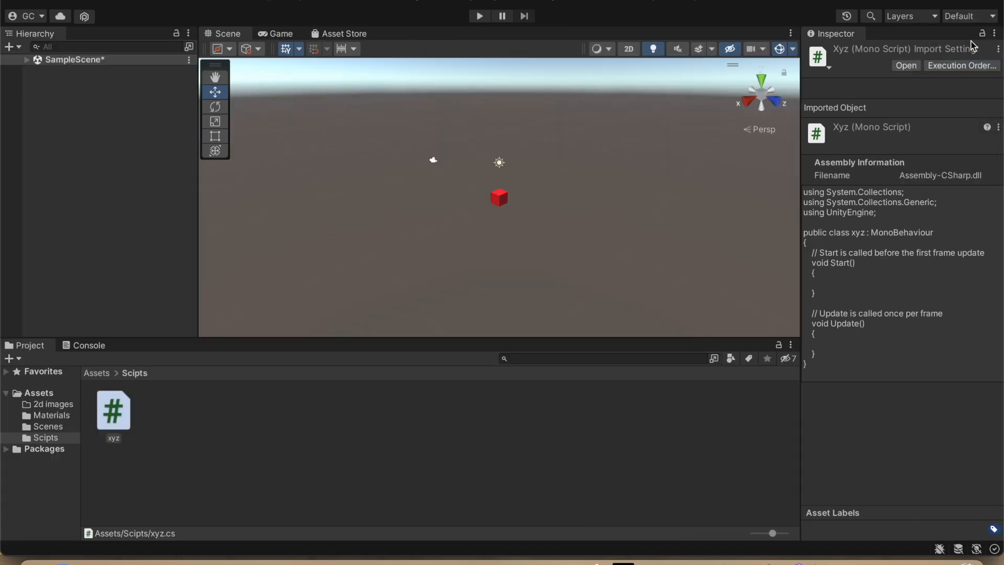
pyautogui.click(992, 16)
pyautogui.click(939, 87)
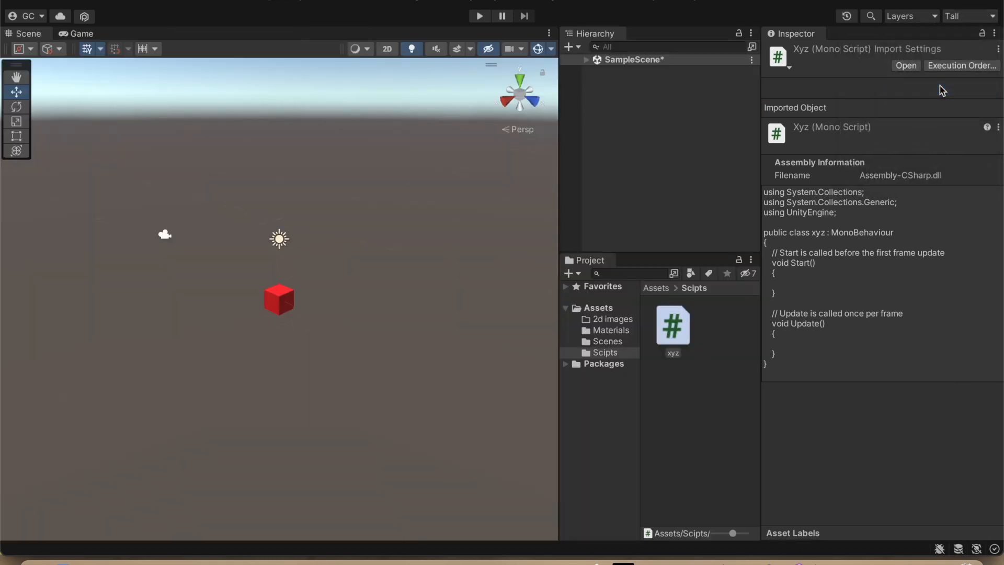
# Customize the Wide layout by docking the Scene window with the Hierarchy and moving the Hierarchy beside the Inspector
pyautogui.click(992, 16)
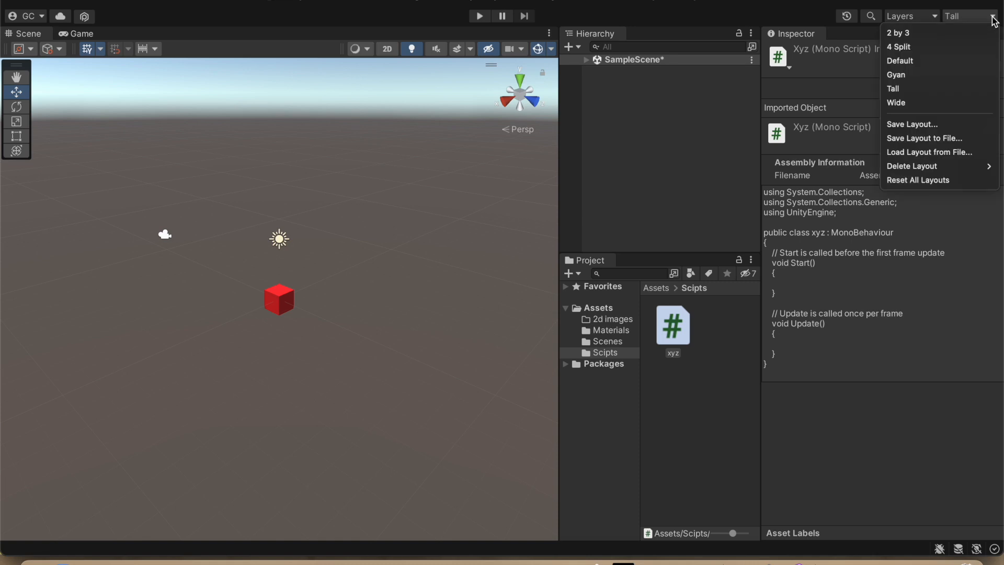
pyautogui.click(933, 102)
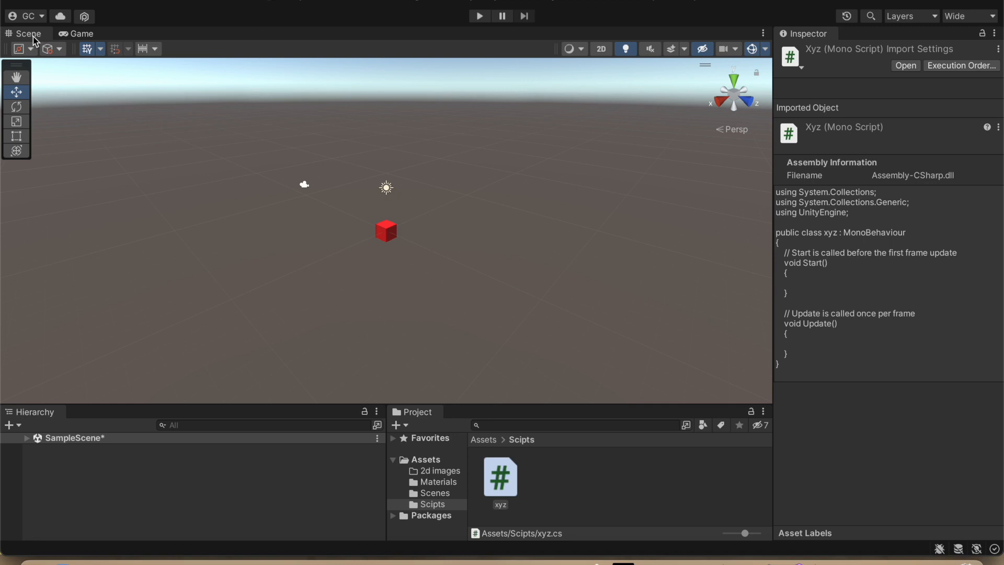
pyautogui.moveTo(30, 34); pyautogui.dragTo(112, 128)
pyautogui.moveTo(131, 294); pyautogui.dragTo(77, 415)
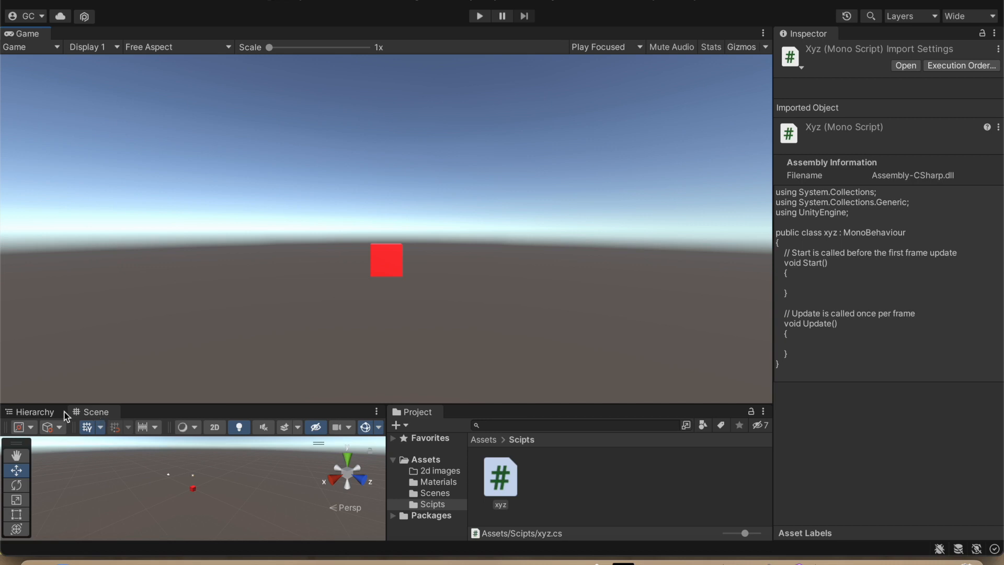
pyautogui.moveTo(31, 413); pyautogui.dragTo(798, 39)
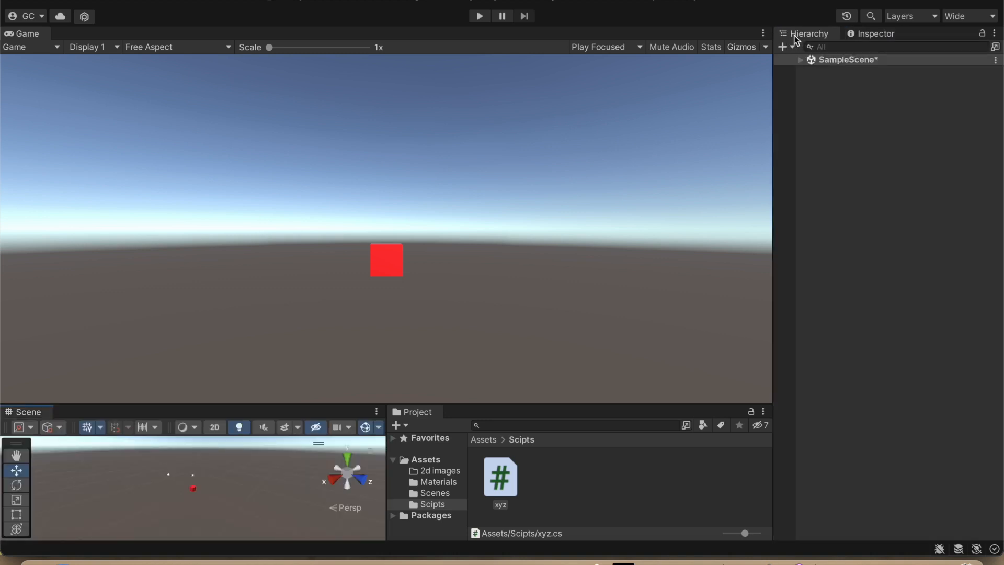
# Save the current window arrangement as a layout named pqr
pyautogui.click(993, 17)
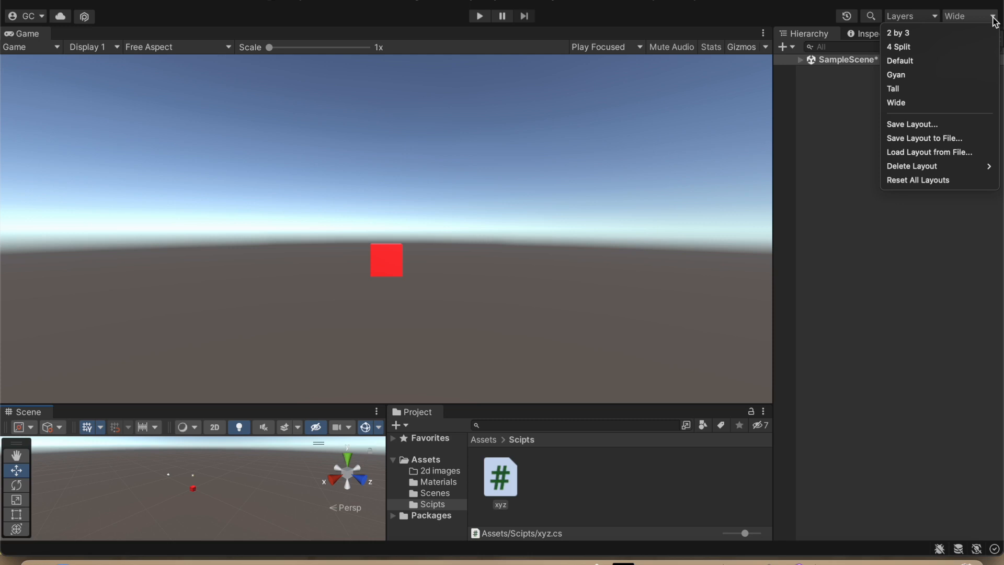
pyautogui.click(934, 125)
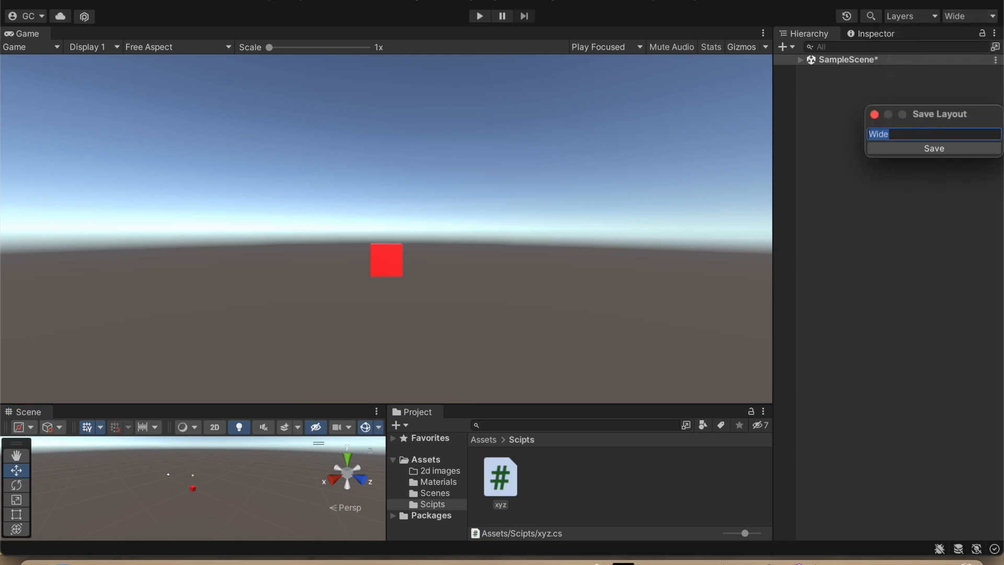
pyautogui.write('pqr')
pyautogui.click(934, 149)
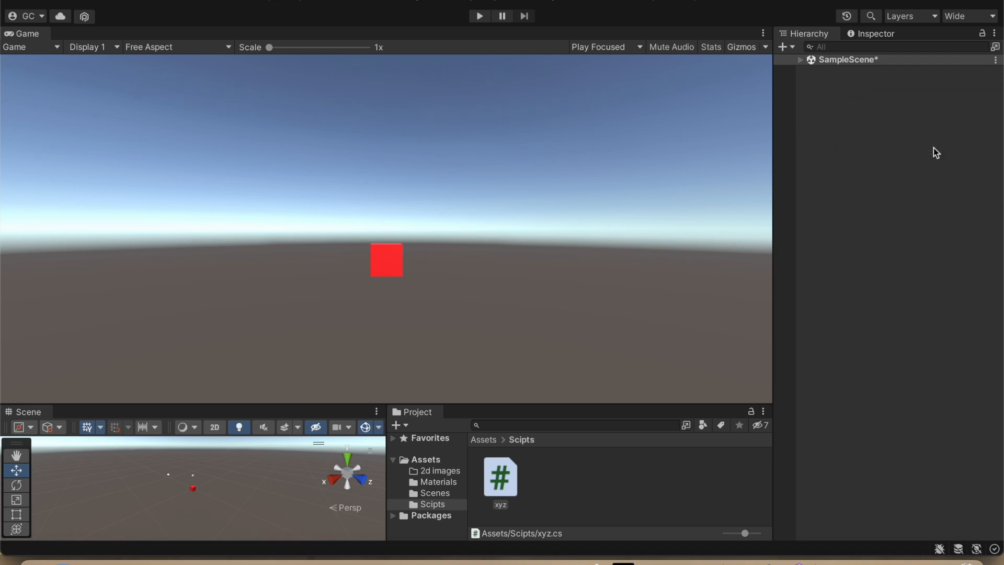
# Switch the editor to the Default layout and back to the saved pqr layout
pyautogui.click(993, 17)
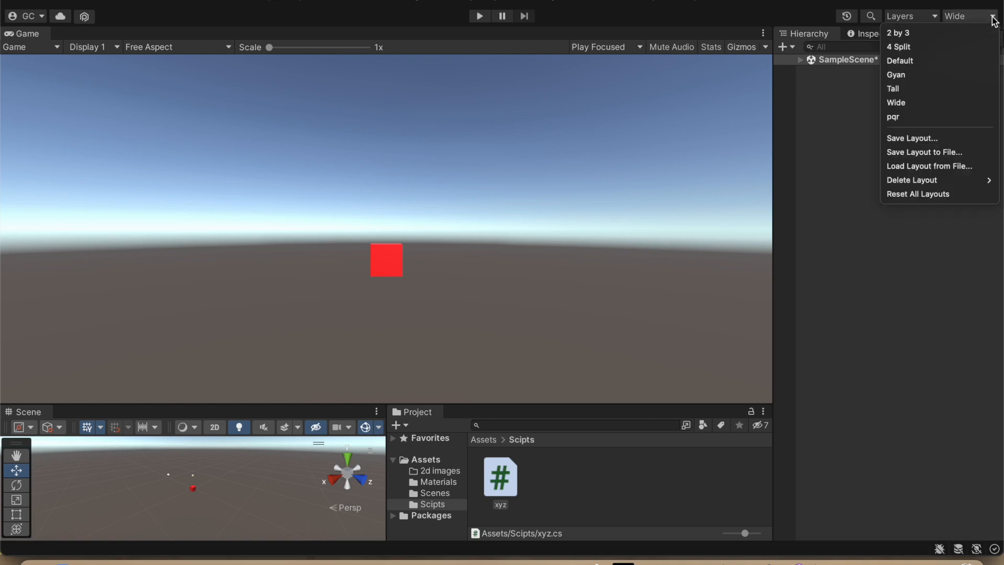
pyautogui.click(940, 61)
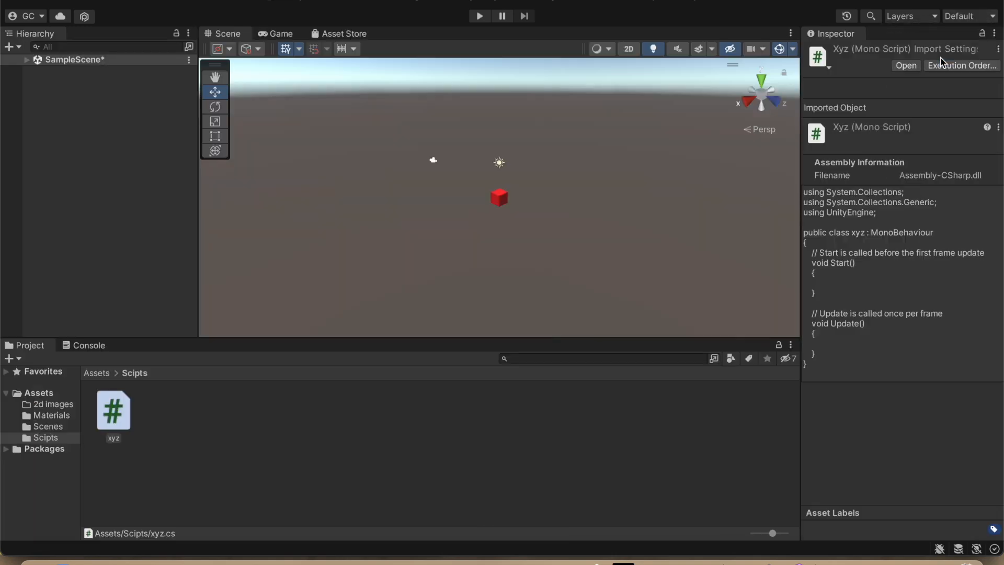
pyautogui.click(992, 19)
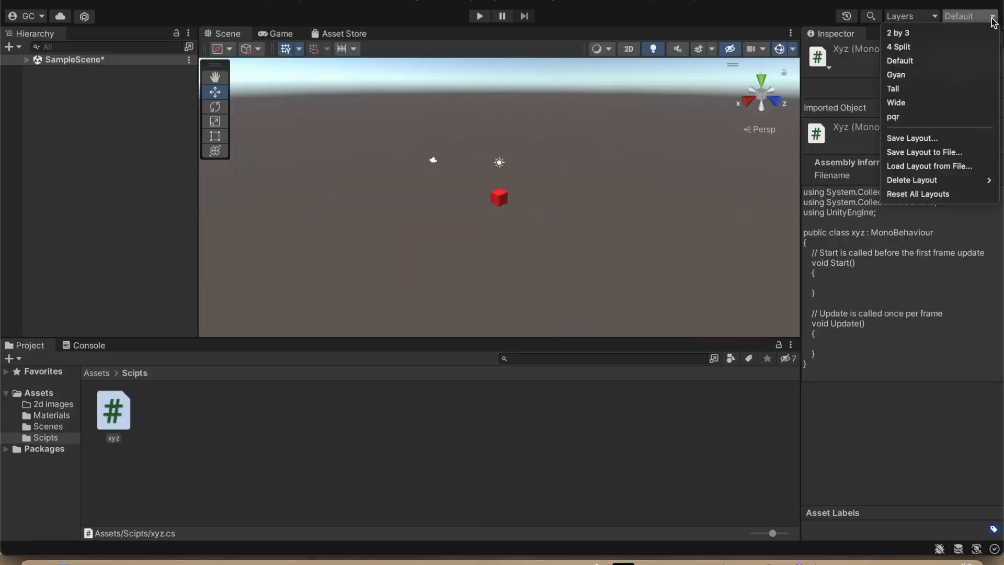
pyautogui.click(910, 117)
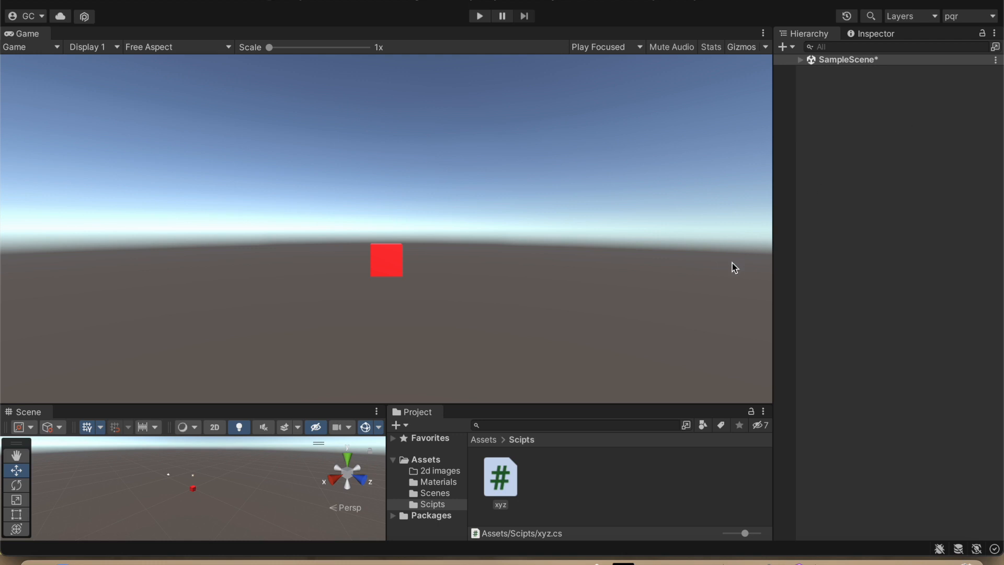